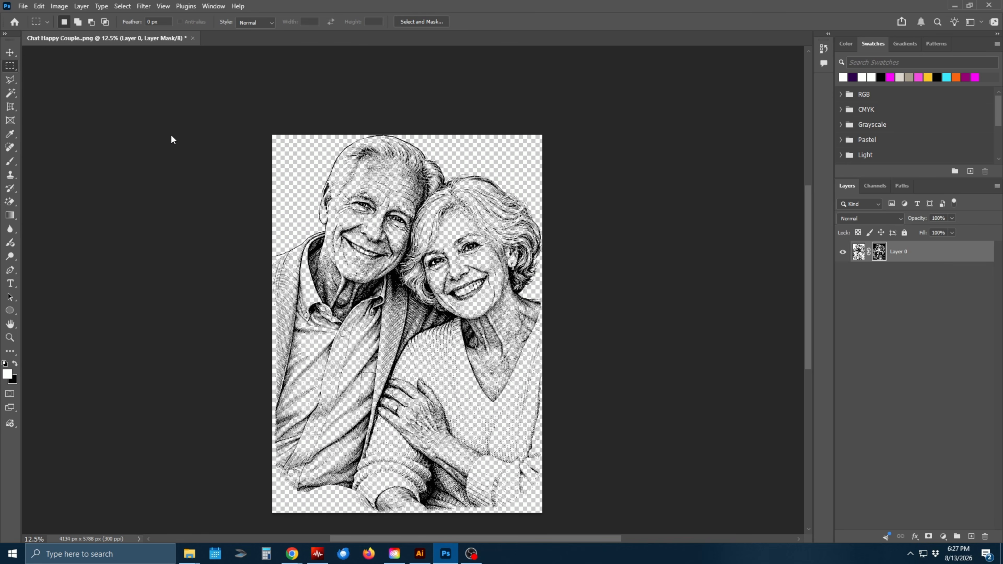
scroll(323, 204, up, 4)
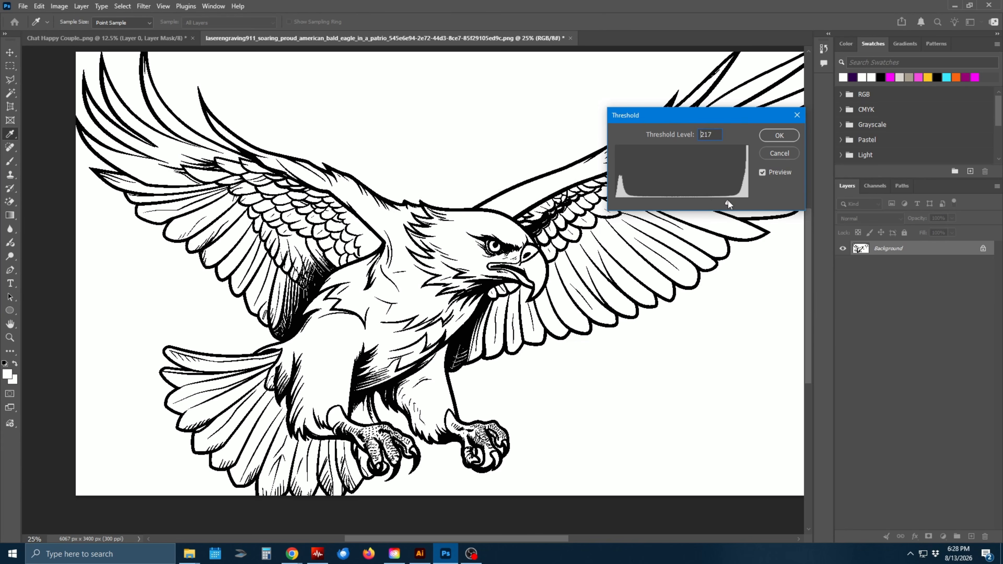
drag(728, 201, 642, 203)
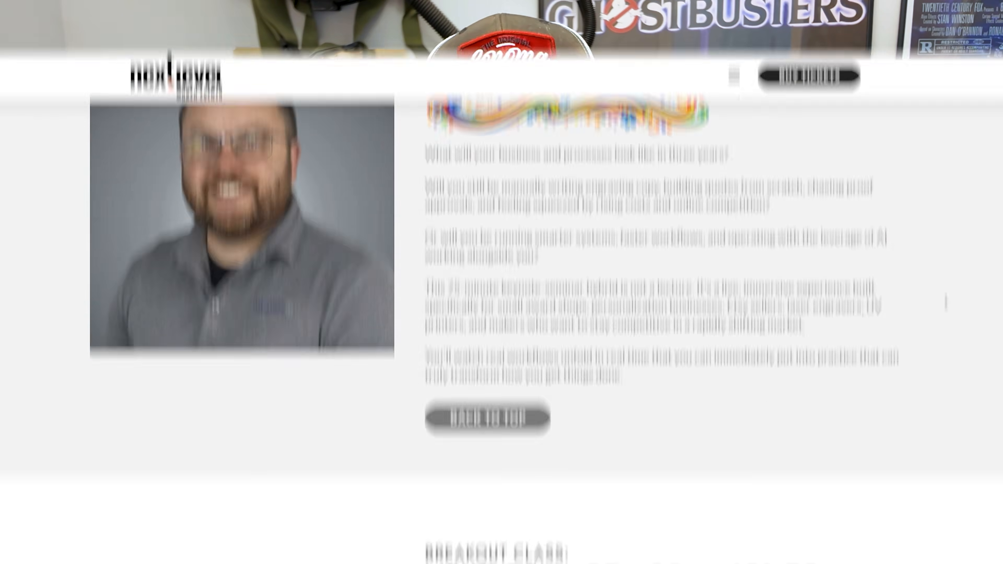
scroll(946, 257, down, 5)
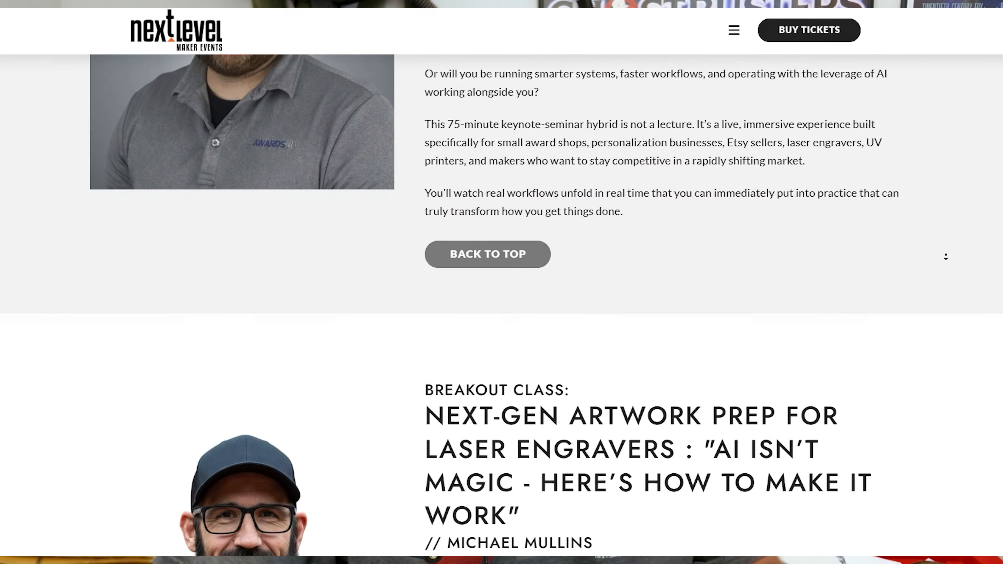
scroll(946, 257, down, 4)
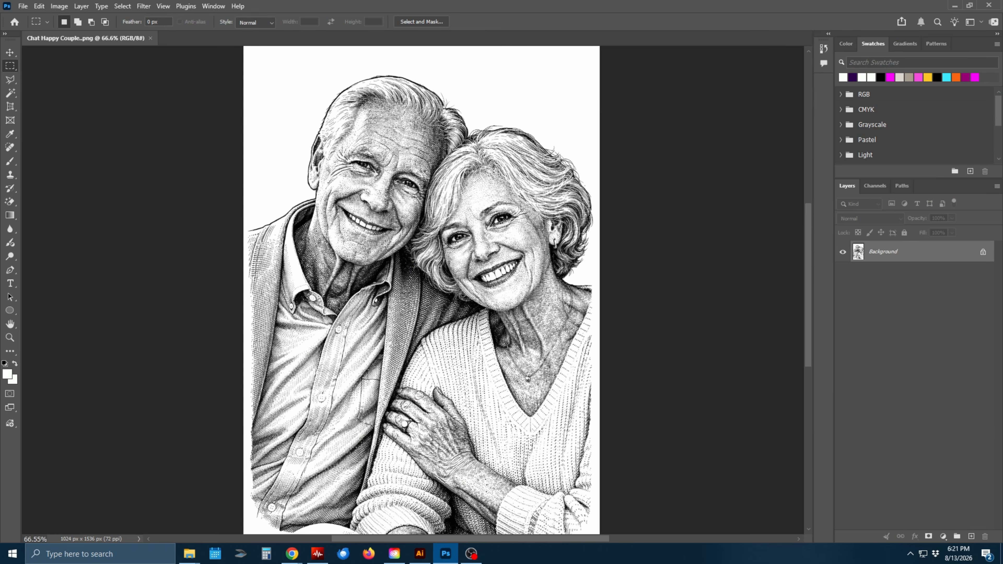
Resample the couple portrait to a resolution of 300 pixels/inch with Image Size
scroll(385, 244, up, 10)
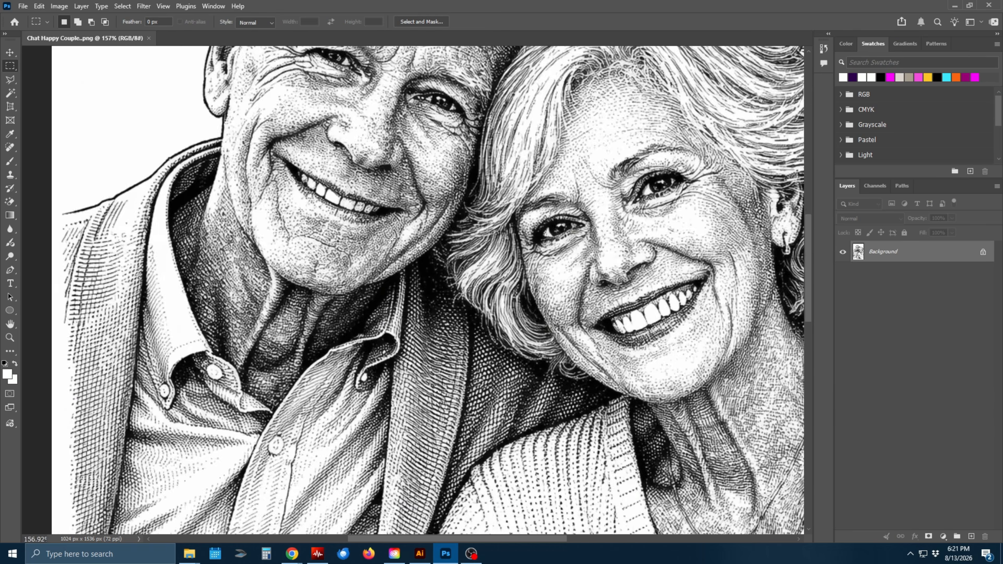
scroll(407, 217, up, 2)
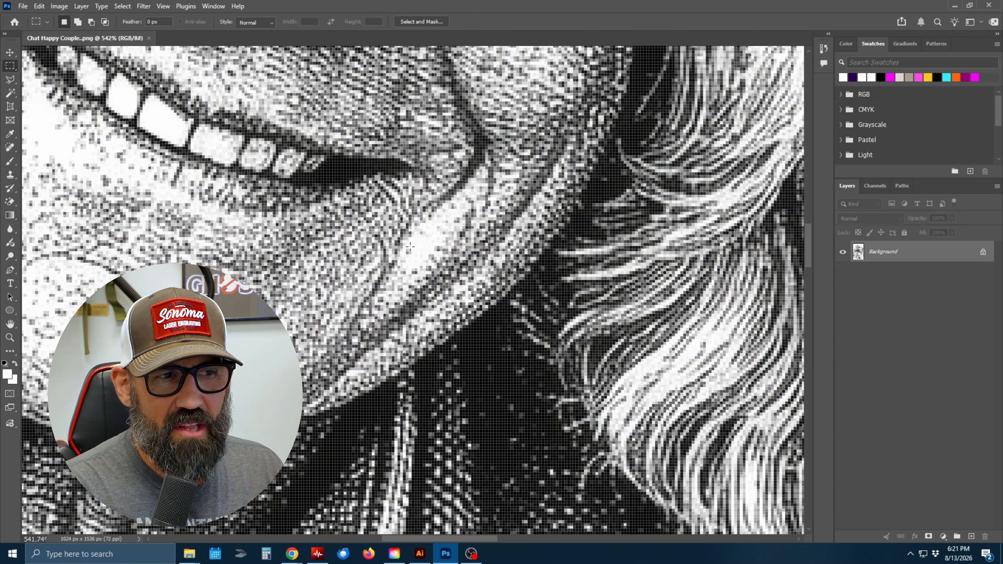
scroll(411, 247, down, 6)
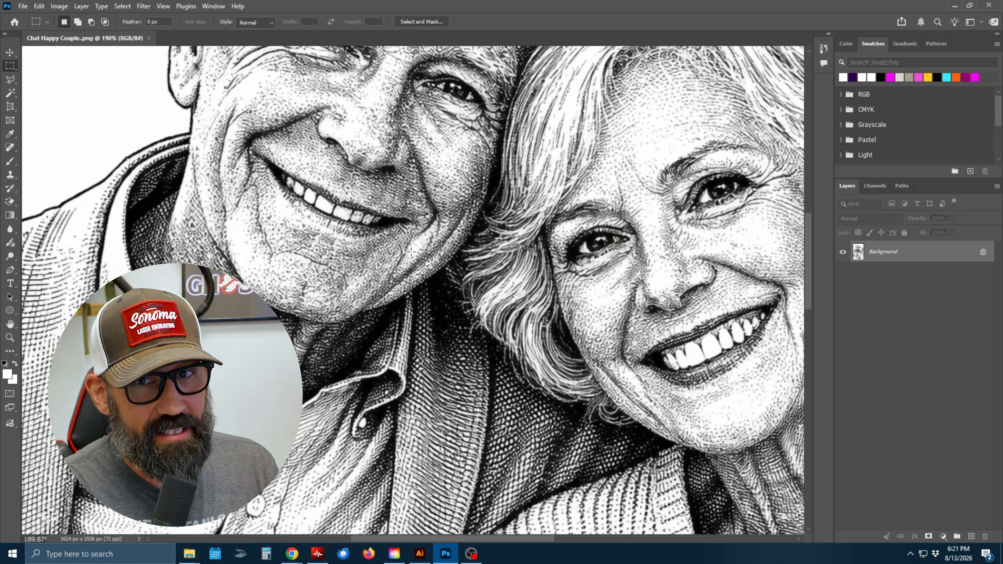
scroll(411, 252, down, 2)
scroll(410, 260, down, 3)
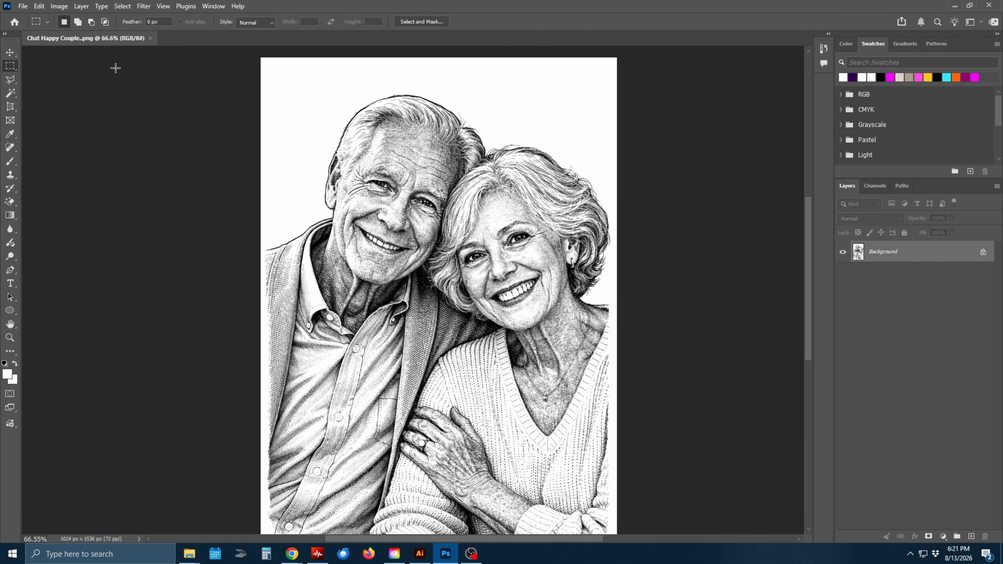
click(59, 6)
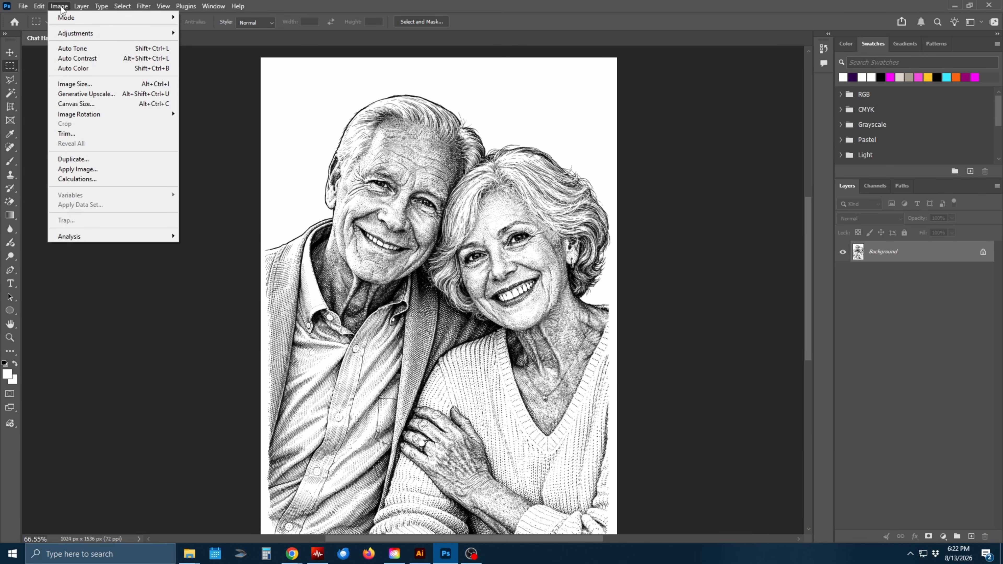
click(93, 85)
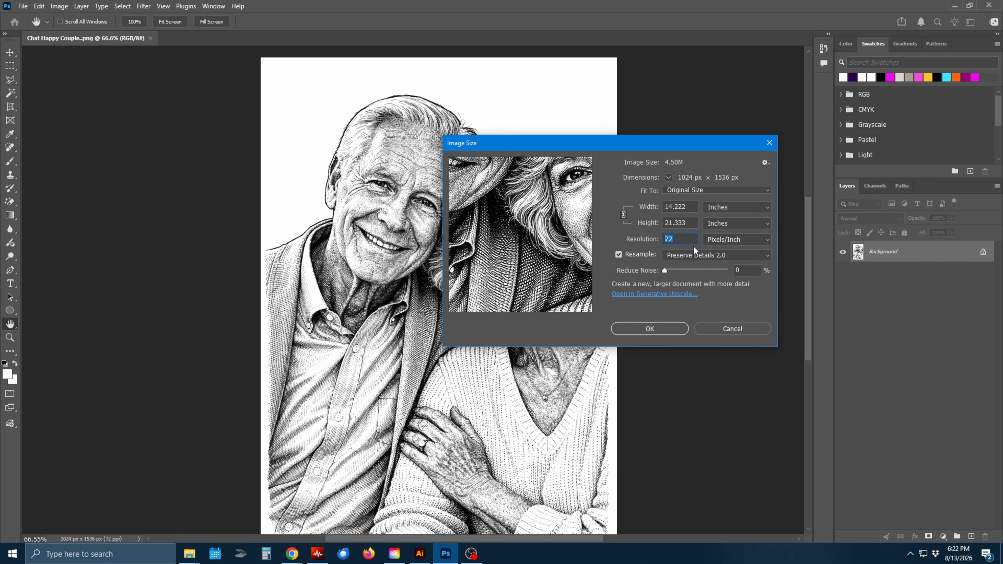
text(300)
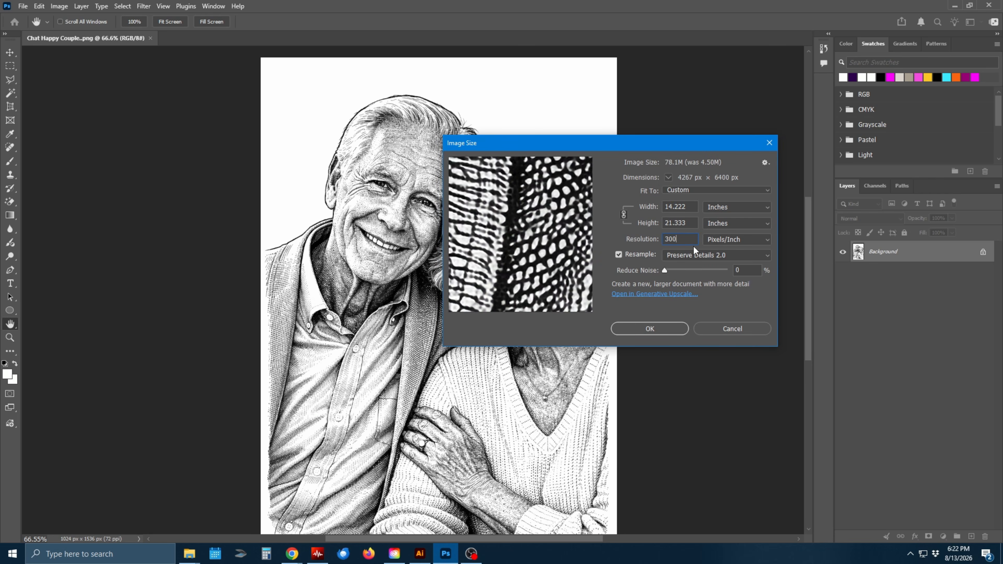
key(Return)
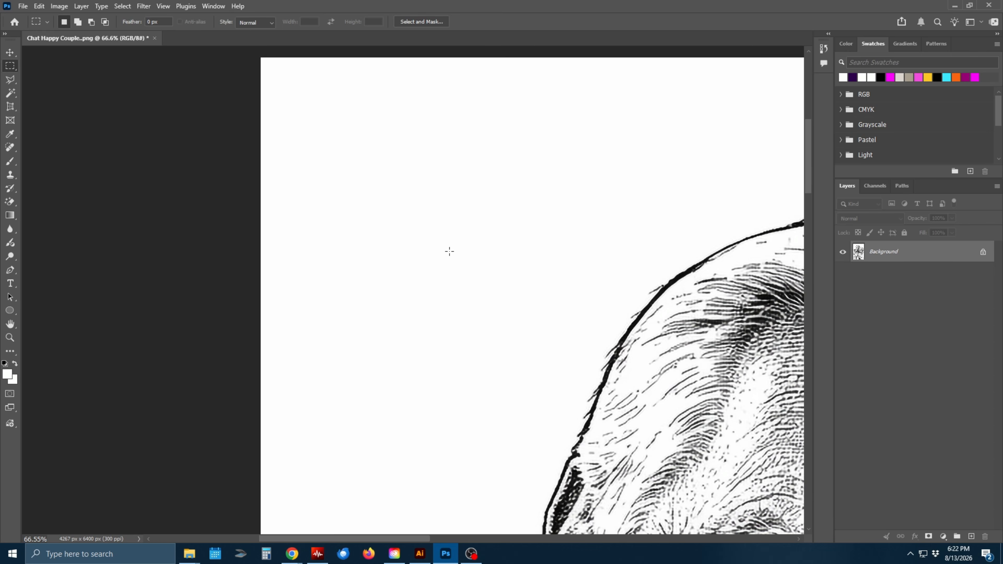
Examine the resampled portrait's hair, faces and clothing texture up close and as a whole image
key(ctrl+minus)
key(ctrl+minus)
key(ctrl+minus)
key(ctrl+minus)
drag(449, 252, 392, 135)
key(ctrl+plus)
key(ctrl+plus)
key(ctrl+plus)
key(ctrl+plus)
key(ctrl+plus)
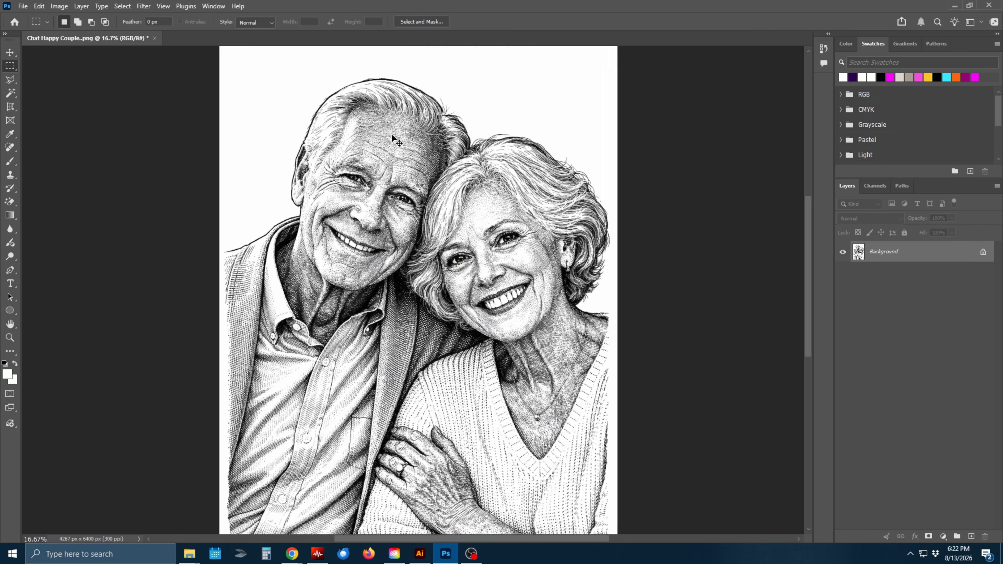
key(ctrl+plus)
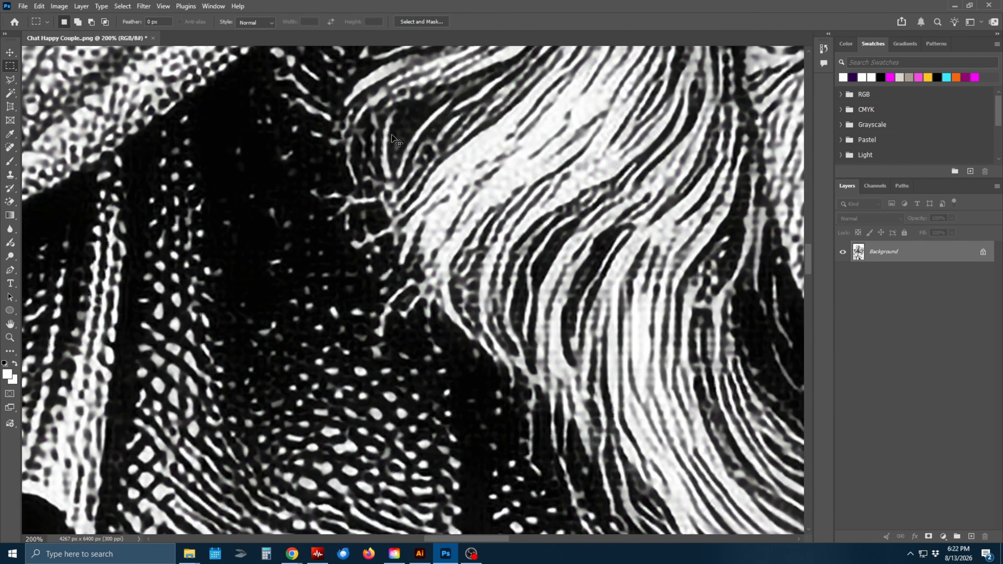
key(ctrl+minus)
key(ctrl+minus)
key(ctrl+minus)
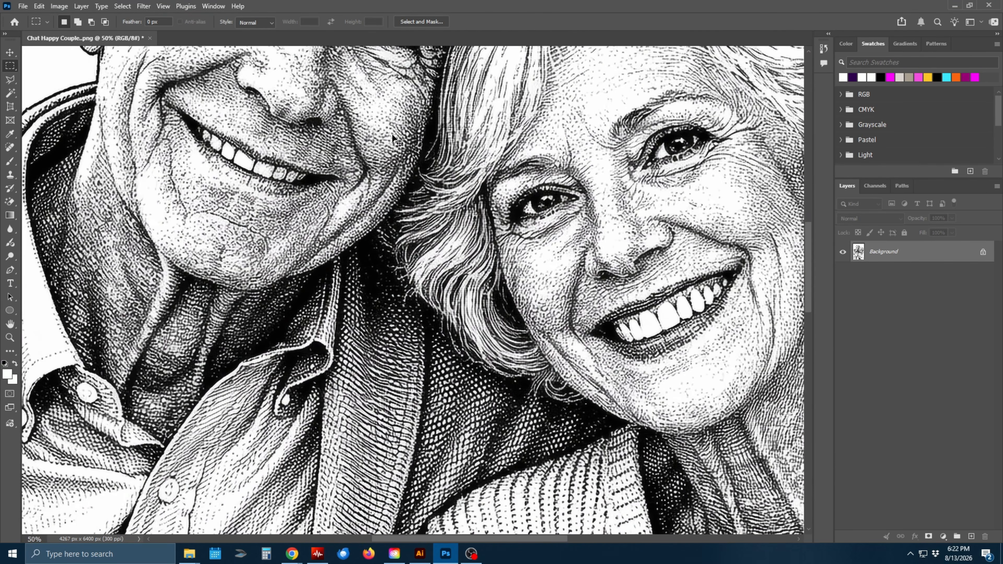
key(ctrl+minus)
key(ctrl+minus)
key(ctrl+minus)
key(ctrl+plus)
key(ctrl+plus)
key(ctrl+plus)
key(ctrl+minus)
key(ctrl+minus)
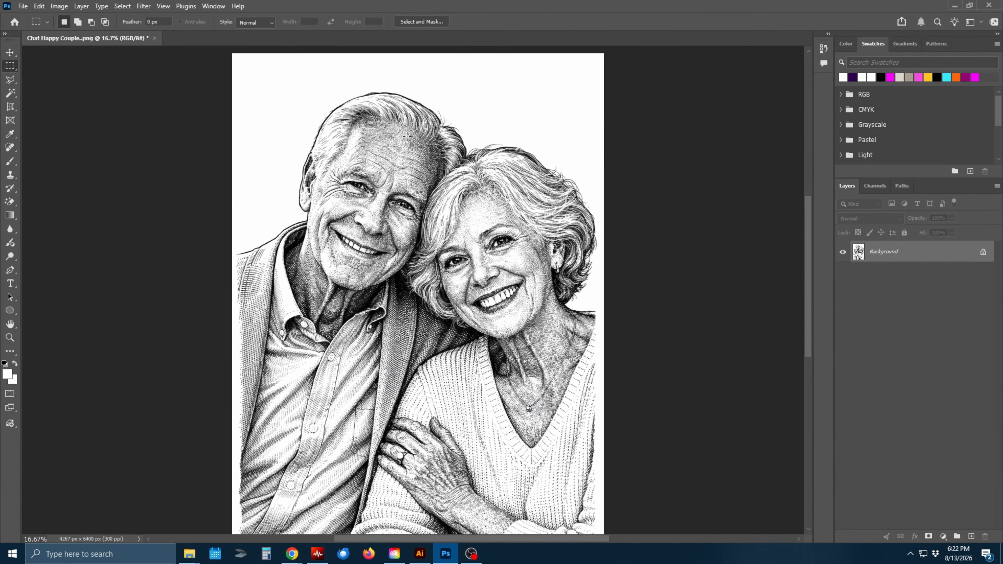
Apply a Threshold adjustment to the portrait with the threshold level set to 183
click(61, 6)
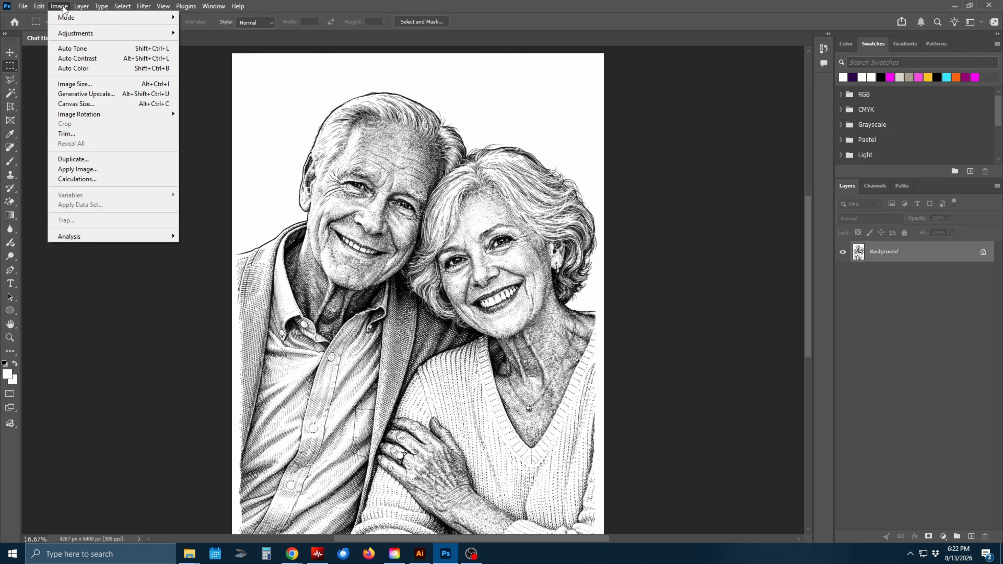
mouse_move(79, 33)
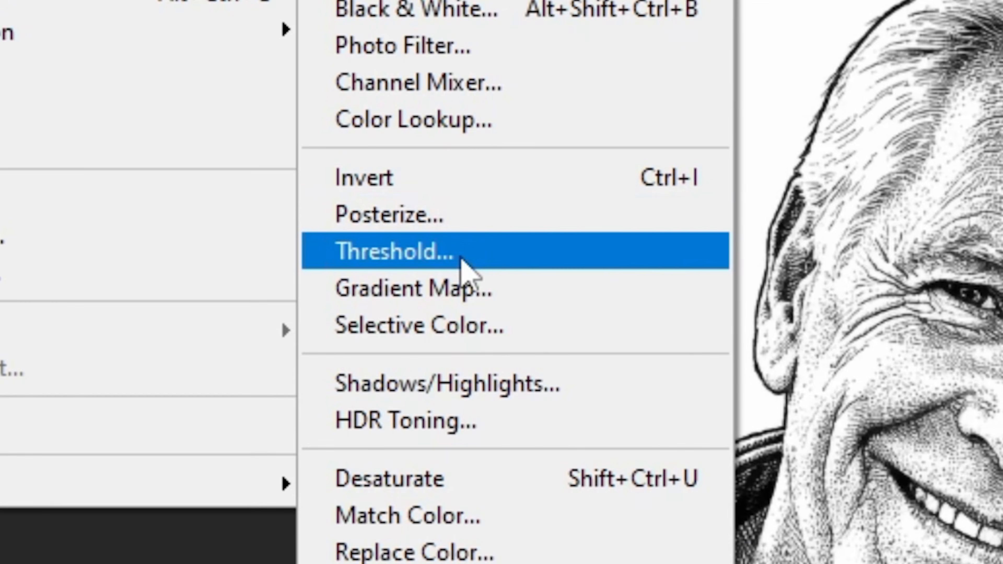
click(461, 258)
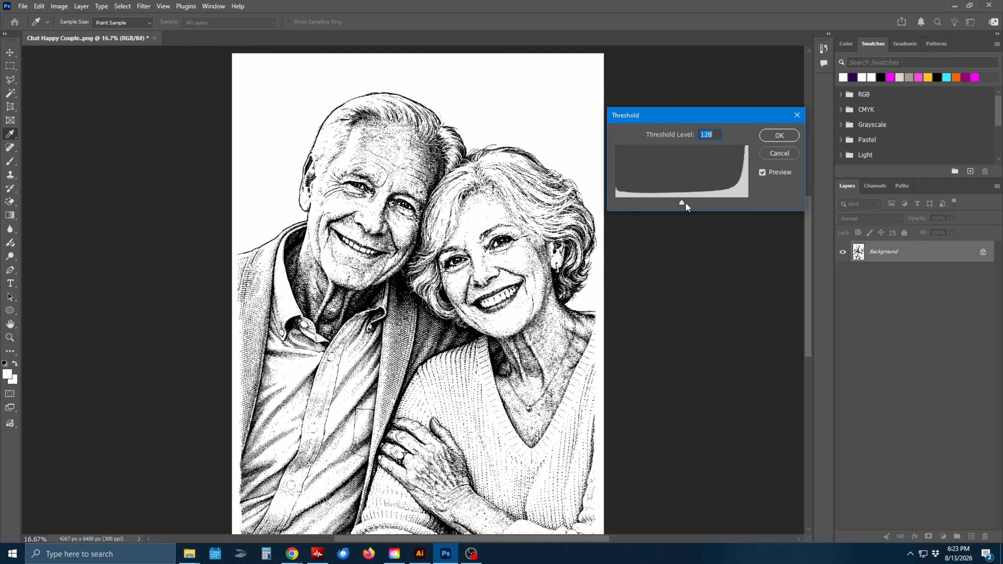
mouse_move(681, 204)
mouse_down()
mouse_move(621, 202)
mouse_move(701, 205)
mouse_up()
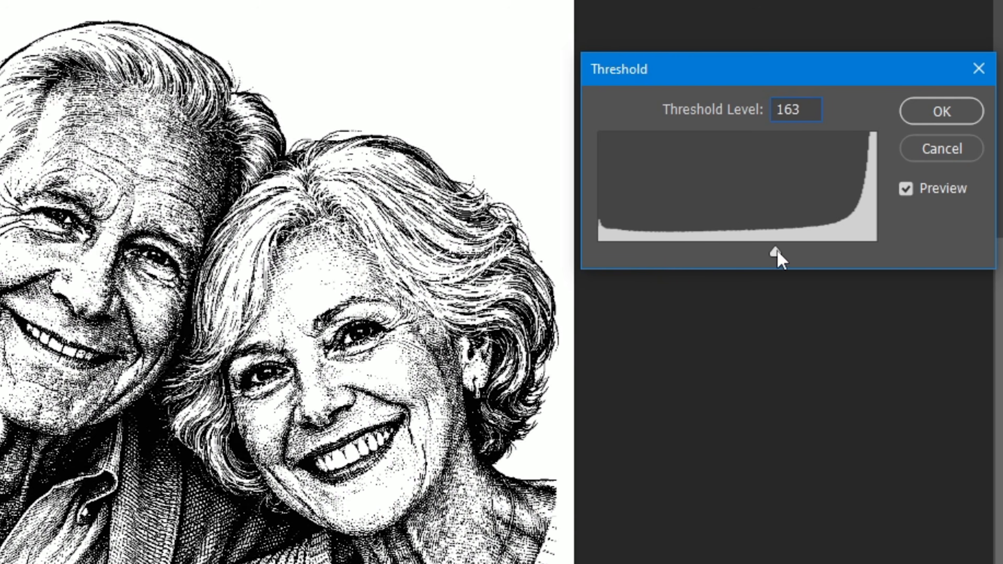
mouse_move(777, 255)
mouse_down()
mouse_move(868, 253)
mouse_move(812, 242)
mouse_move(780, 252)
mouse_up()
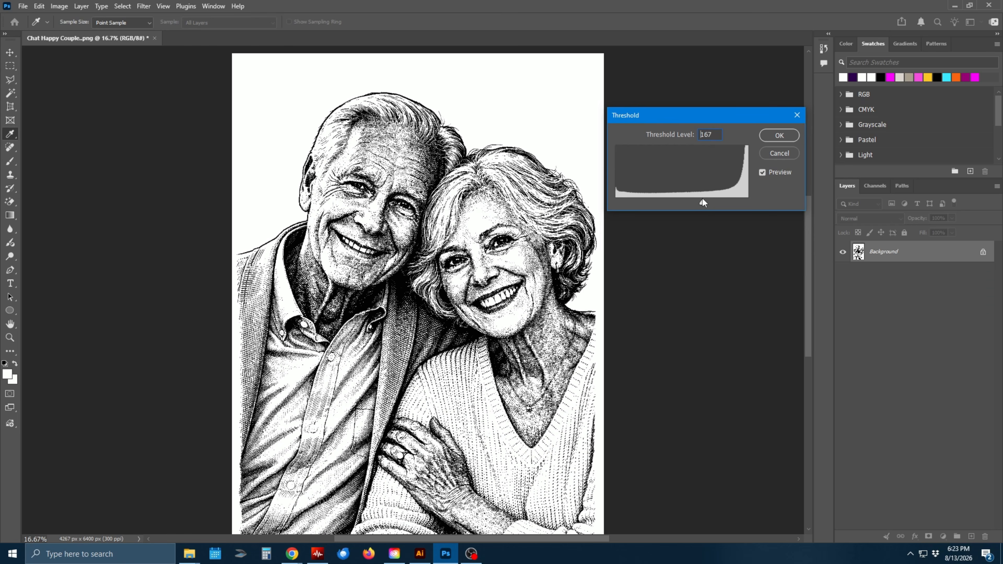
drag(703, 199, 712, 200)
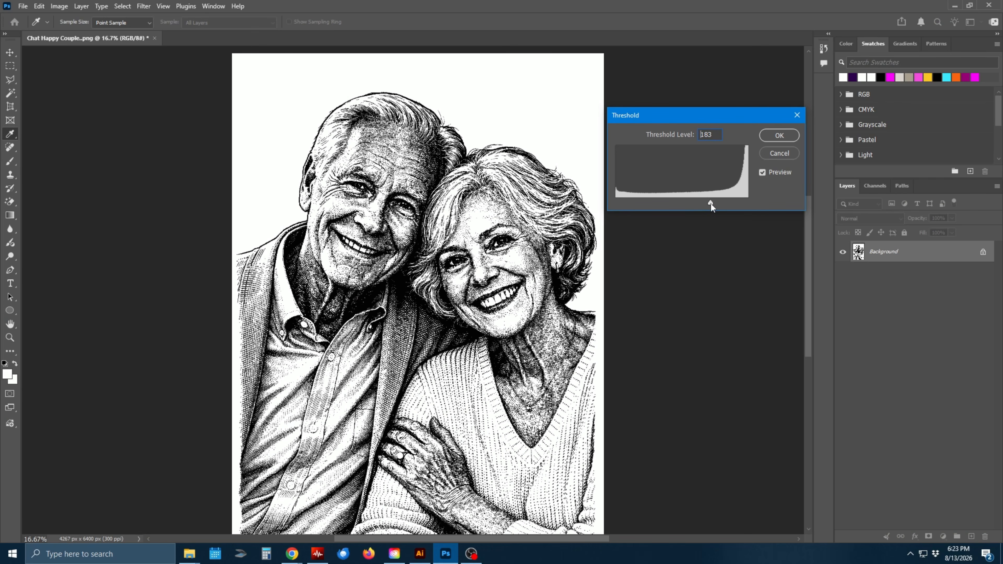
click(711, 205)
click(779, 136)
key(m)
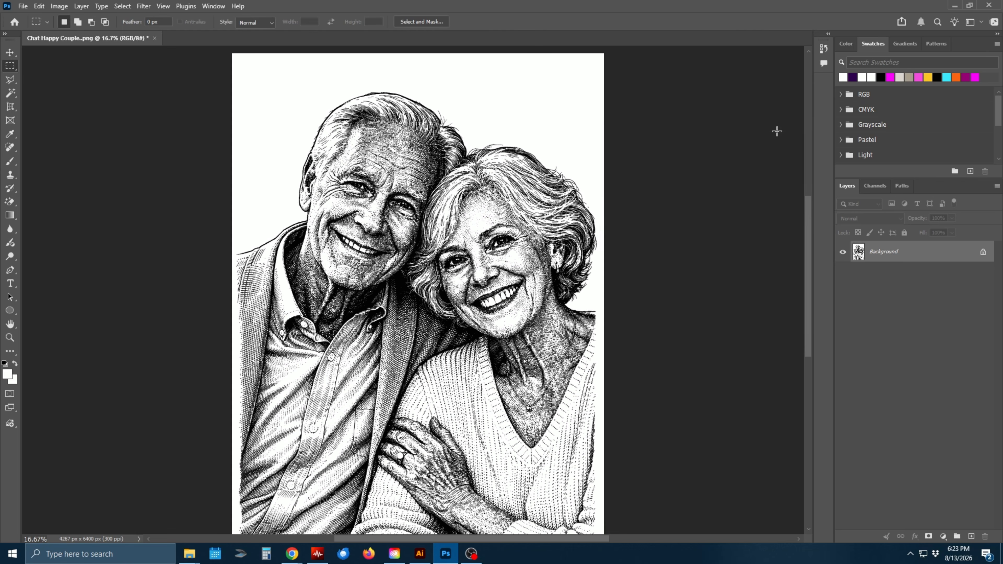
Examine the pure black-and-white edges in the woman's hair and around her eye, then the overall portrait
key(ctrl+plus)
key(ctrl+plus)
key(ctrl+plus)
key(ctrl+plus)
key(ctrl+plus)
key(ctrl+plus)
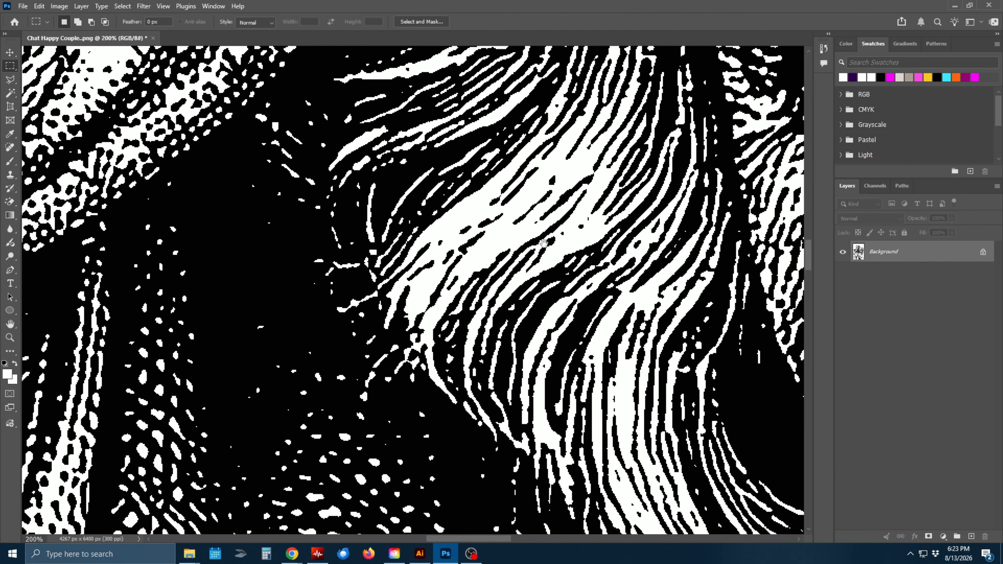
drag(542, 227, 531, 330)
drag(623, 199, 569, 315)
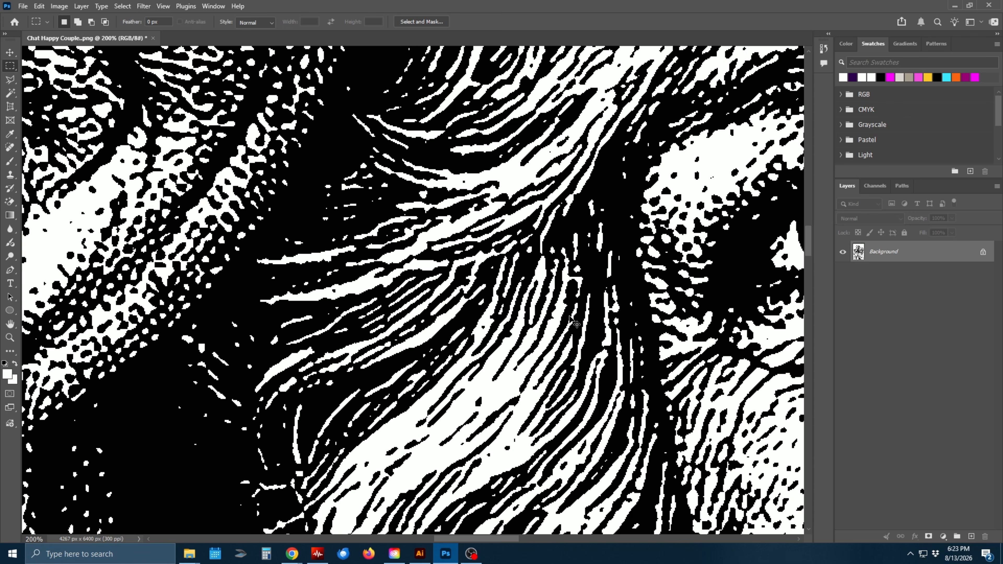
key(ctrl+minus)
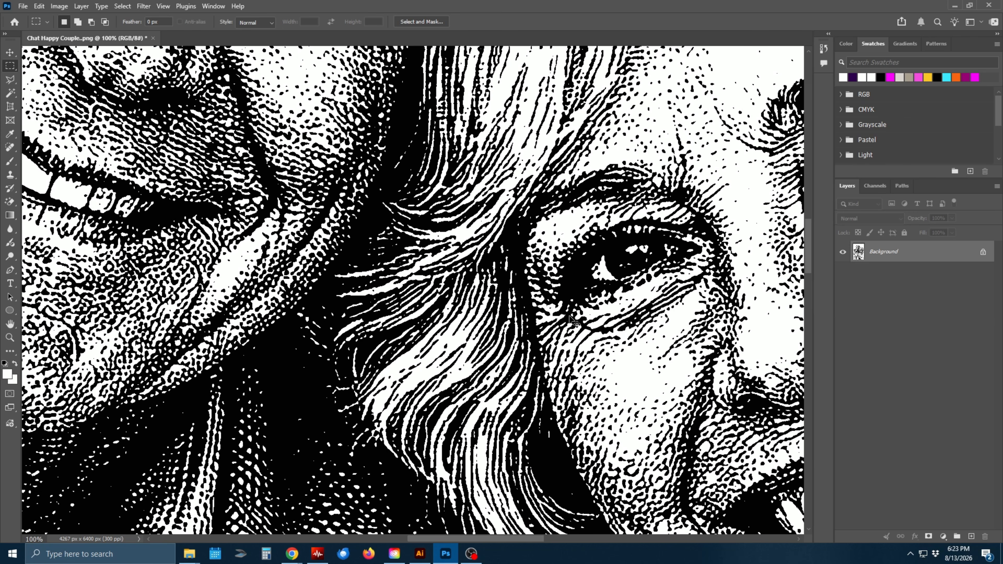
key(ctrl+minus)
key(ctrl+minus)
key(ctrl+minus)
key(ctrl+minus)
key(ctrl+minus)
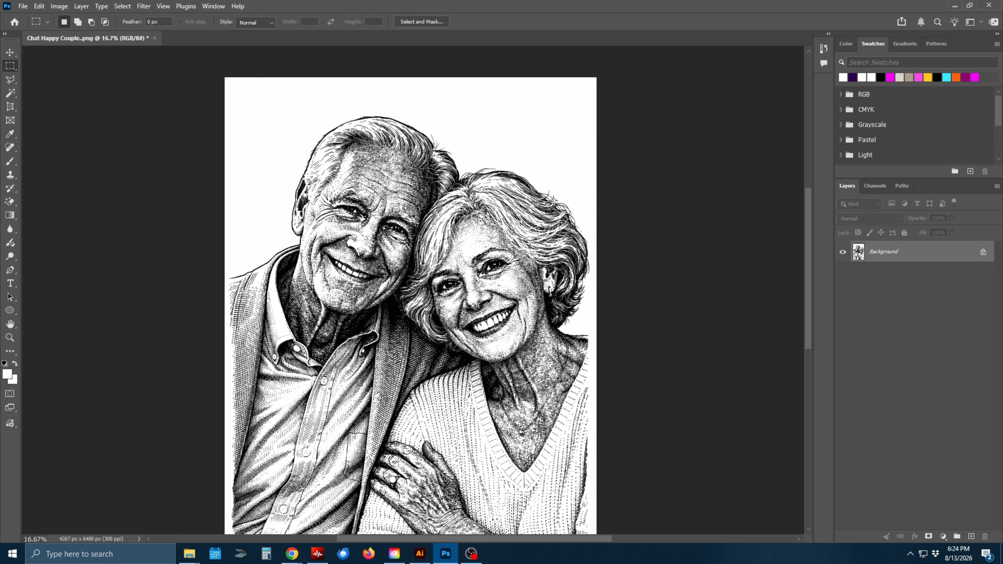
Select the portrait's white areas with Color Range, using Sampled Colors and a fuzziness of 99
click(123, 6)
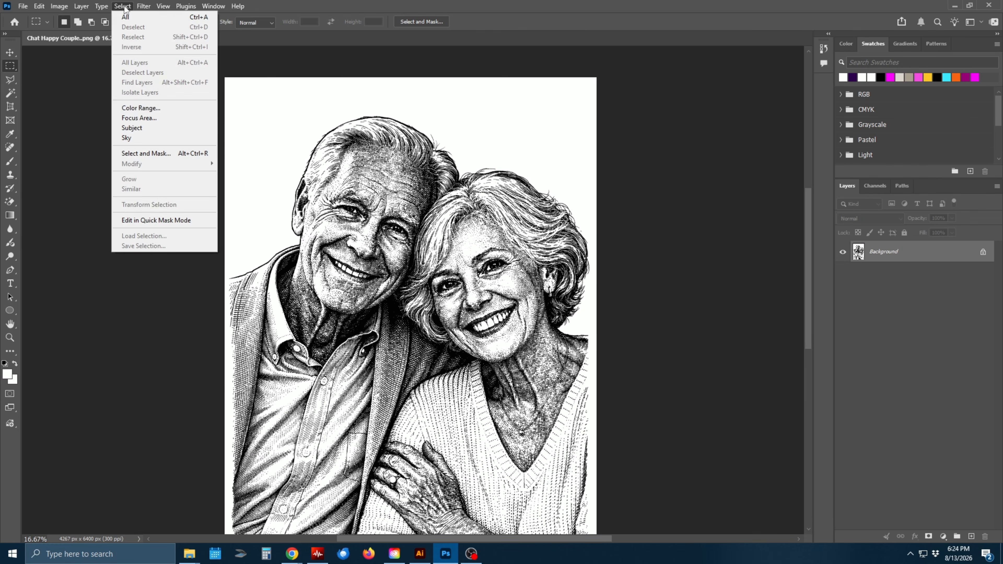
click(154, 112)
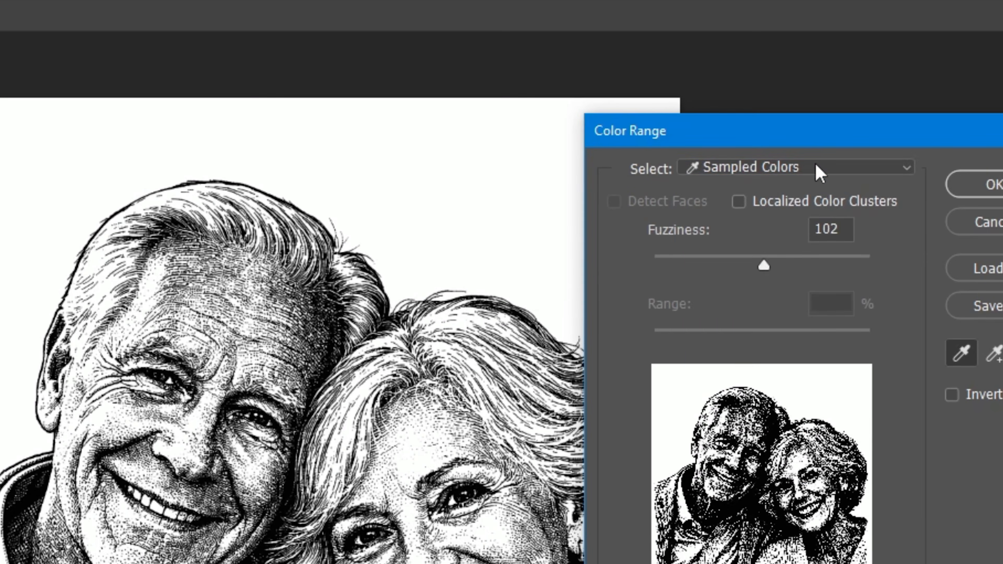
click(769, 149)
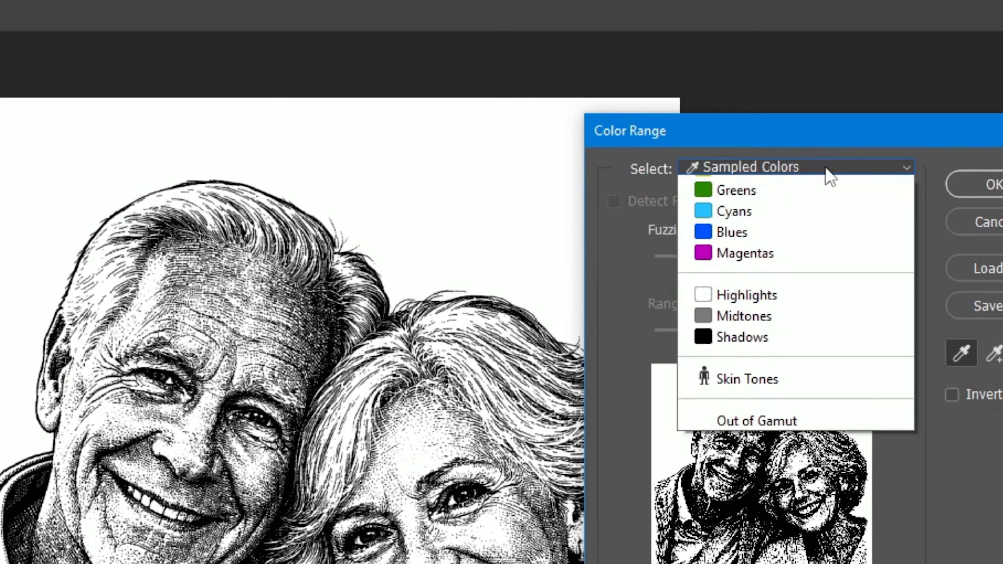
click(805, 190)
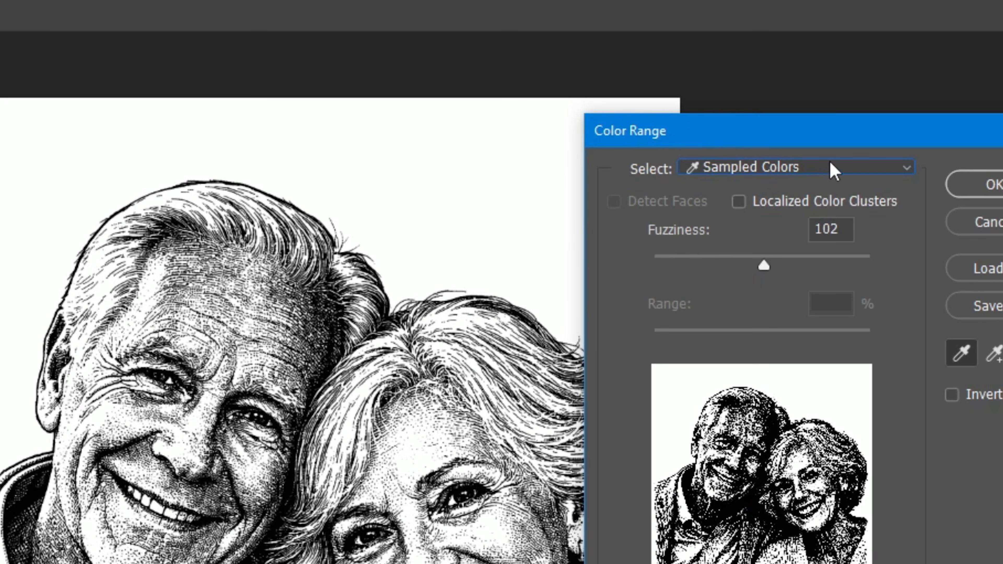
click(829, 170)
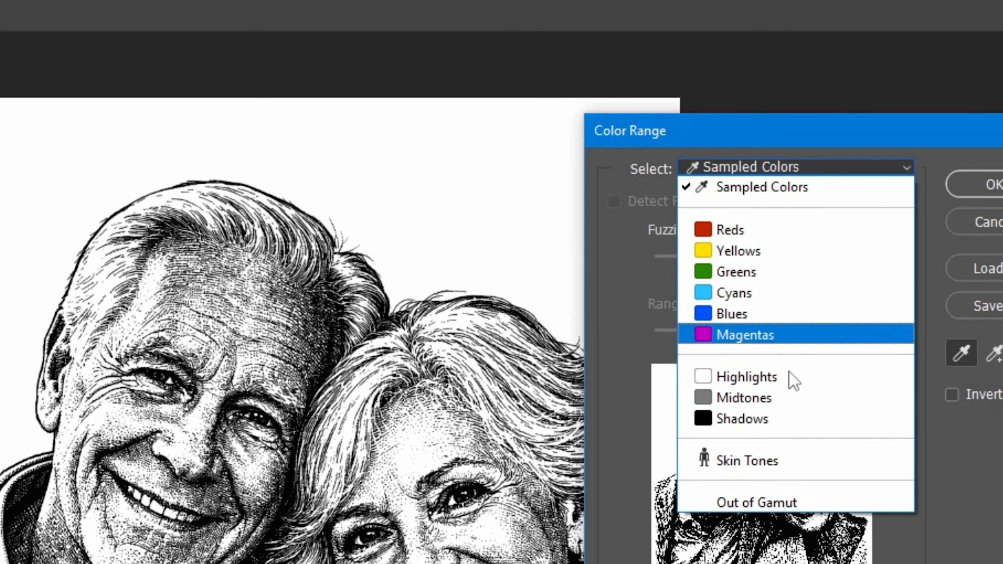
click(835, 170)
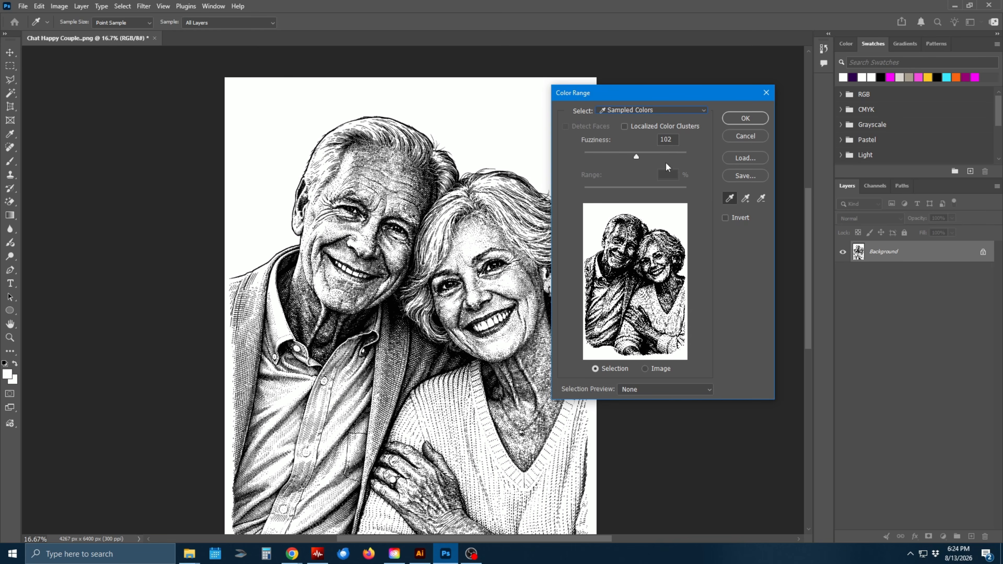
mouse_move(636, 157)
mouse_down()
mouse_move(601, 153)
mouse_move(633, 157)
mouse_up()
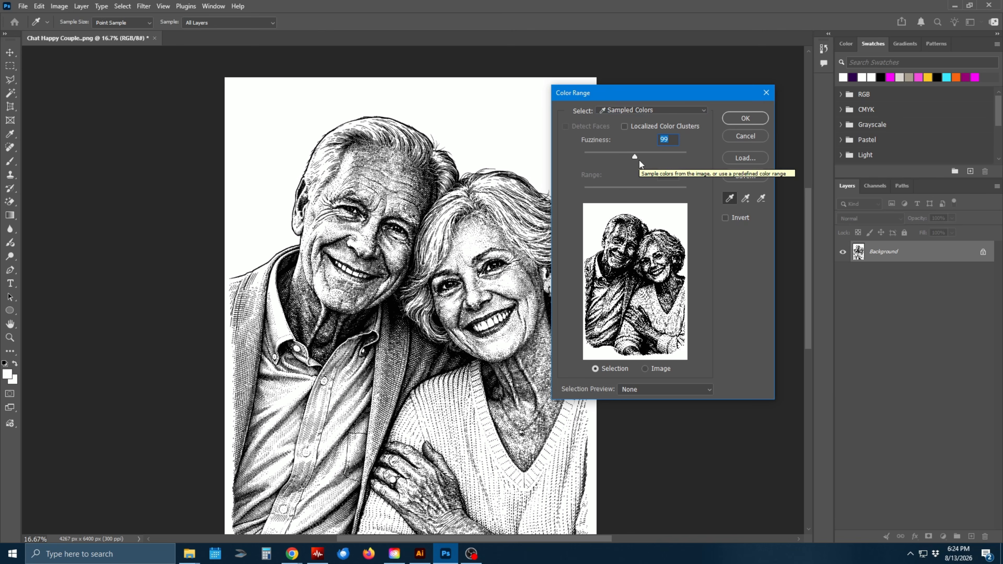
click(742, 121)
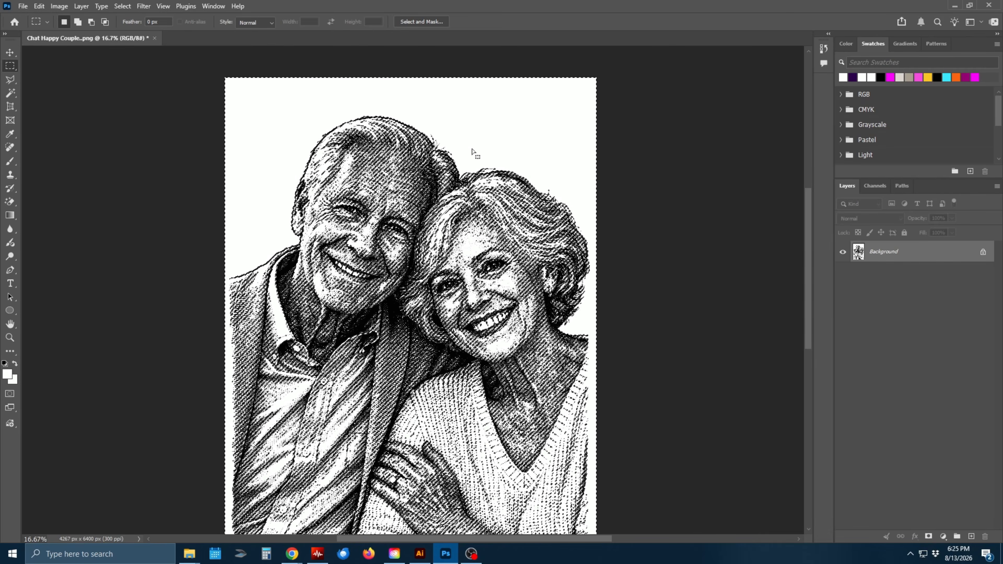
Add a layer mask from the portrait's white-area selection and invert the mask to hide the white areas
click(213, 6)
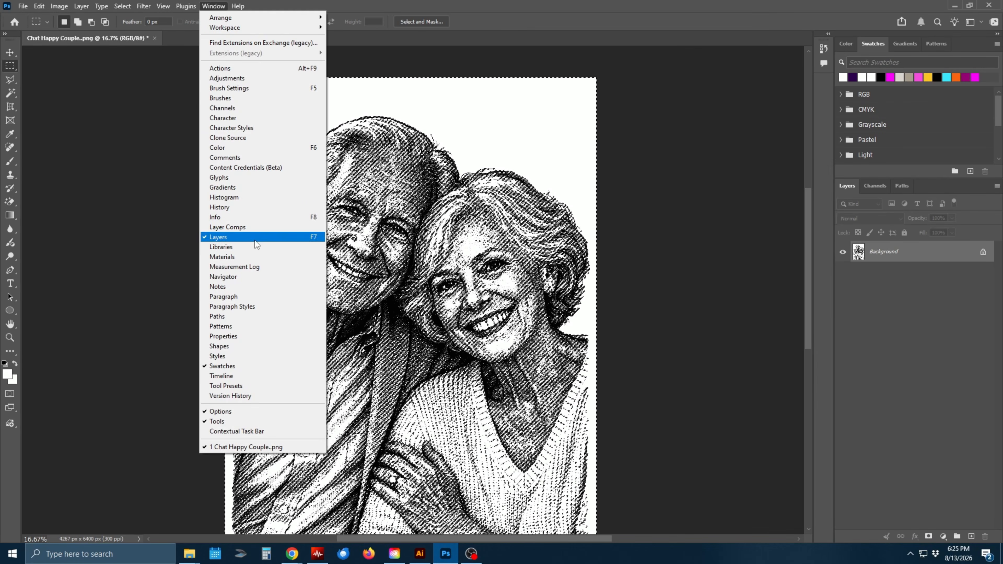
click(724, 257)
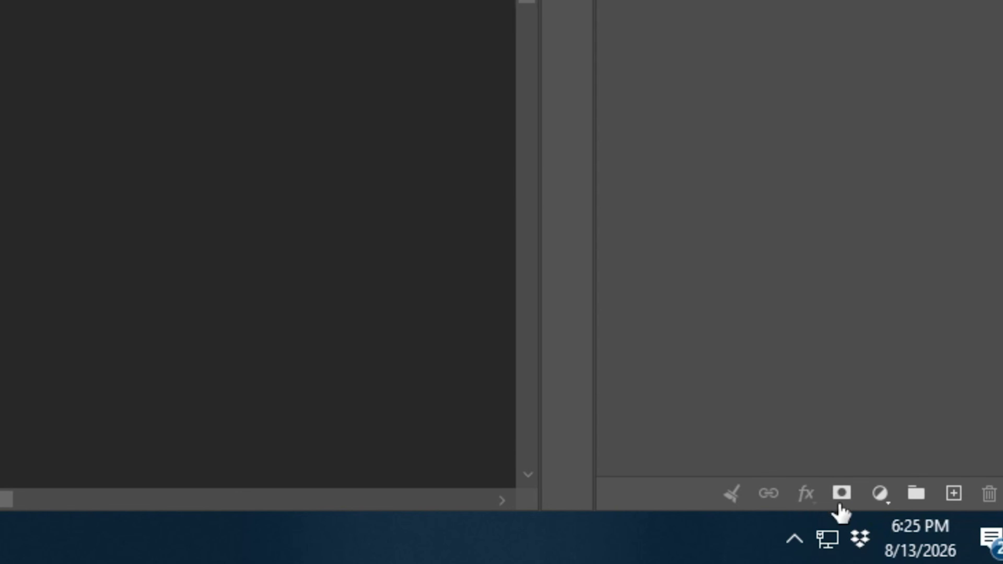
mouse_move(842, 498)
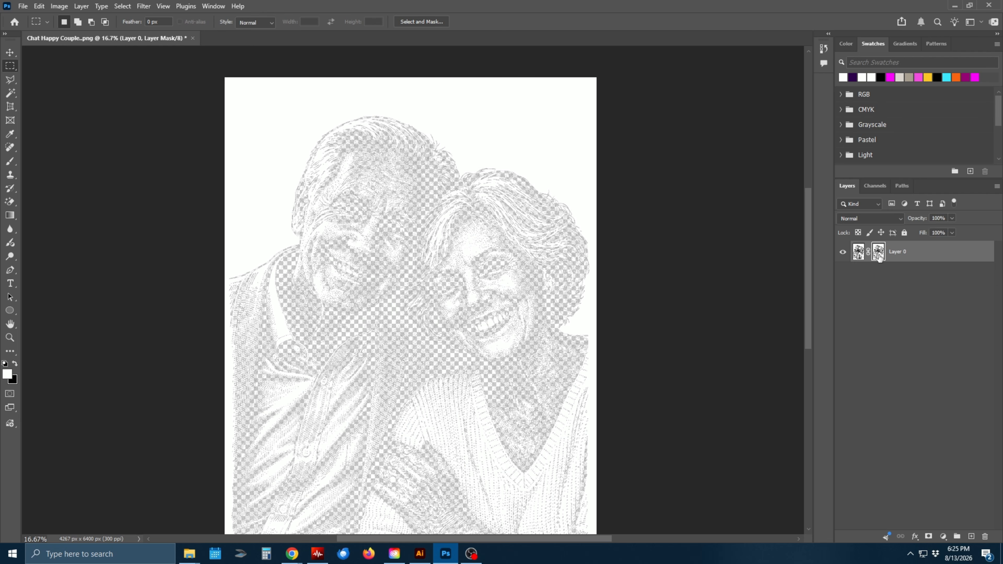
click(858, 252)
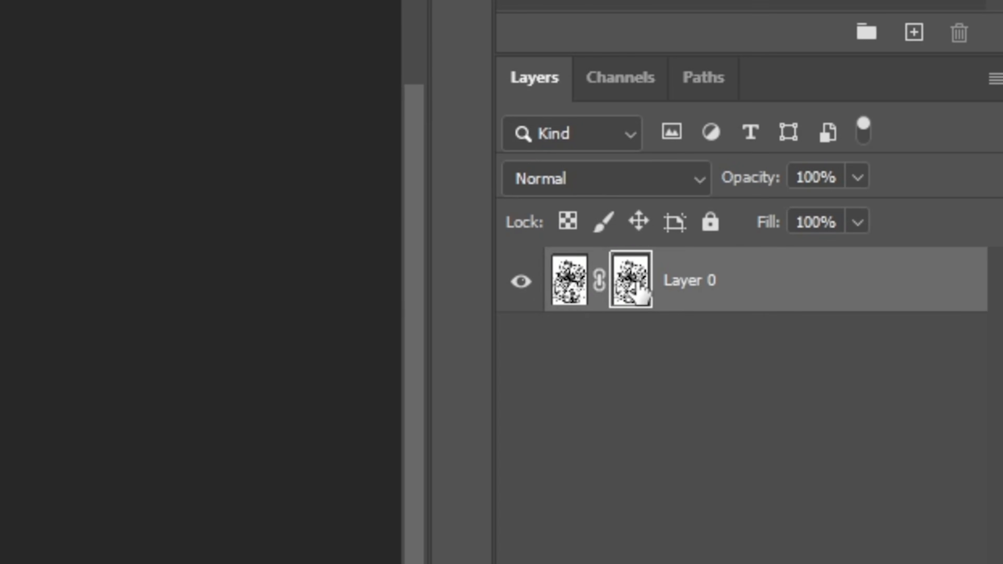
click(882, 254)
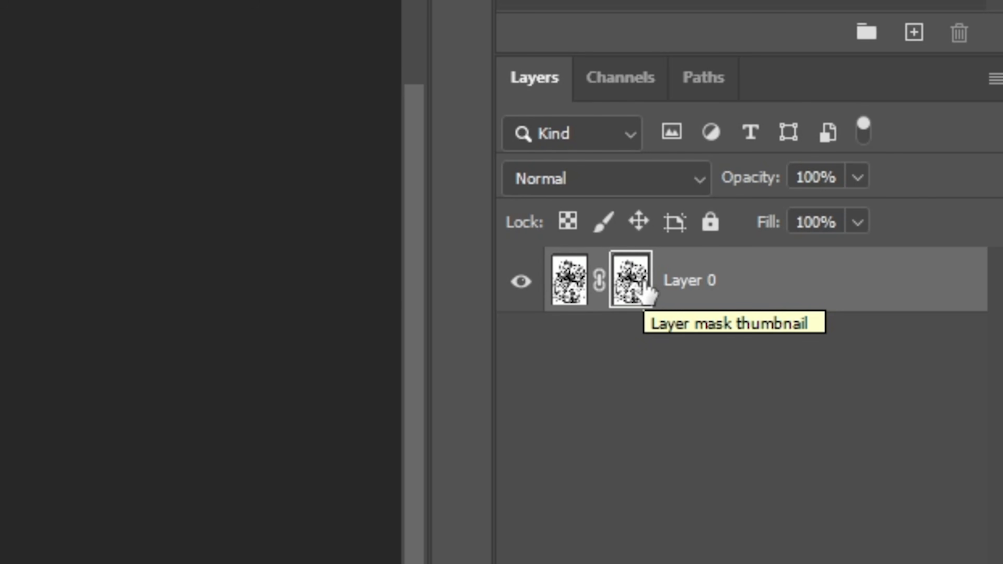
key(ctrl+i)
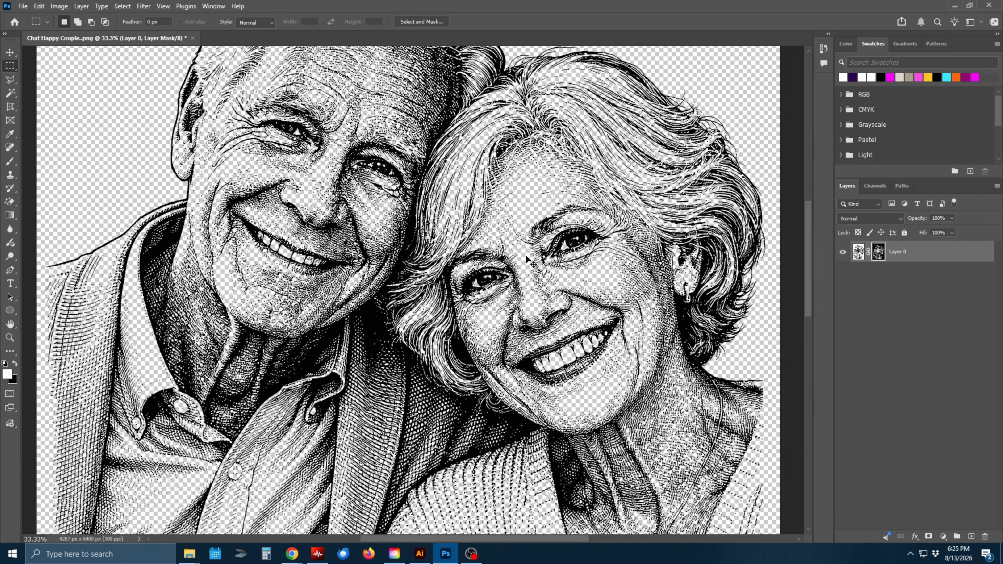
Trim the masked portrait based on transparent pixels, cutting away the top, bottom, left and right
scroll(525, 256, up, 5)
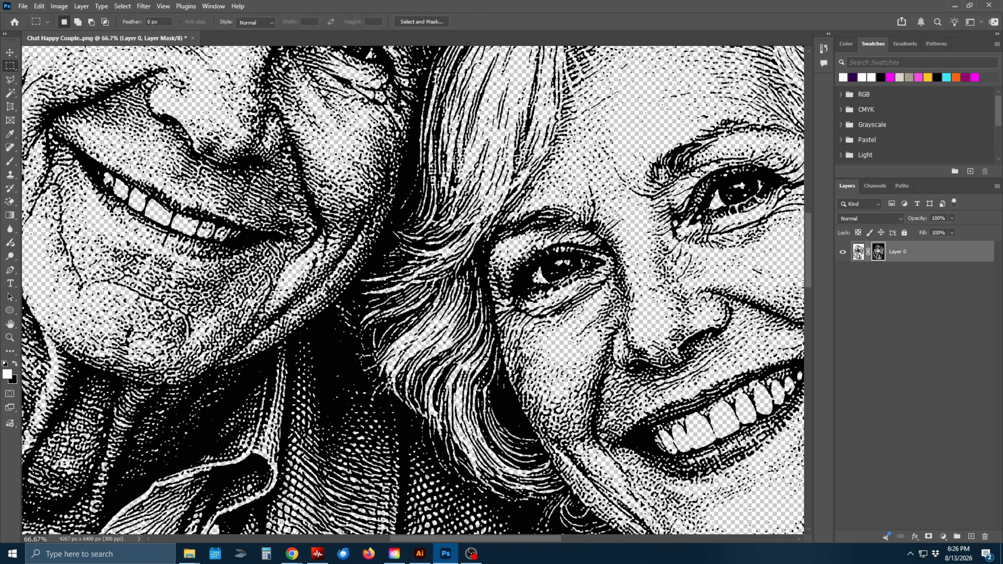
key(ctrl+minus)
key(ctrl+minus)
key(ctrl+minus)
key(ctrl+minus)
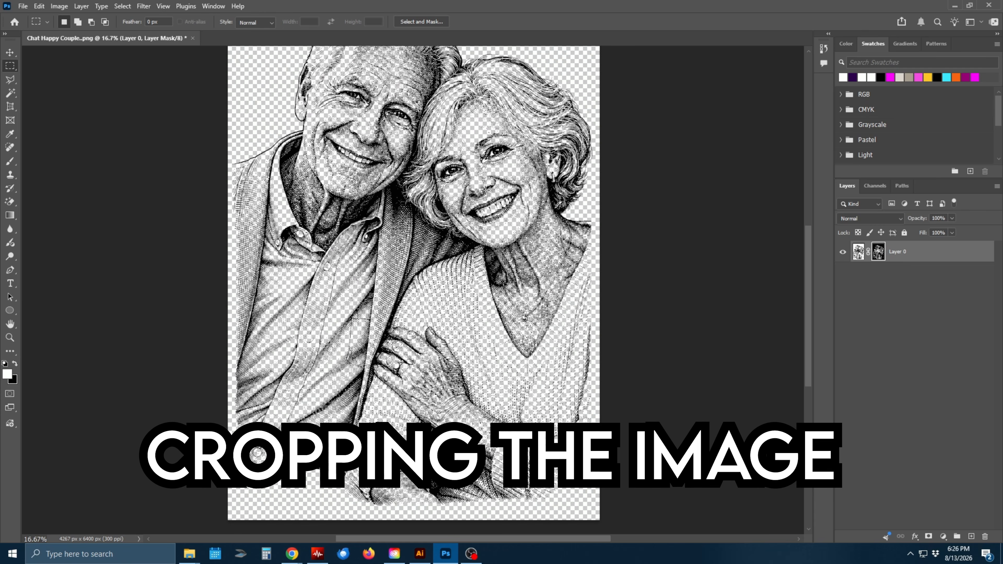
scroll(489, 199, up, 3)
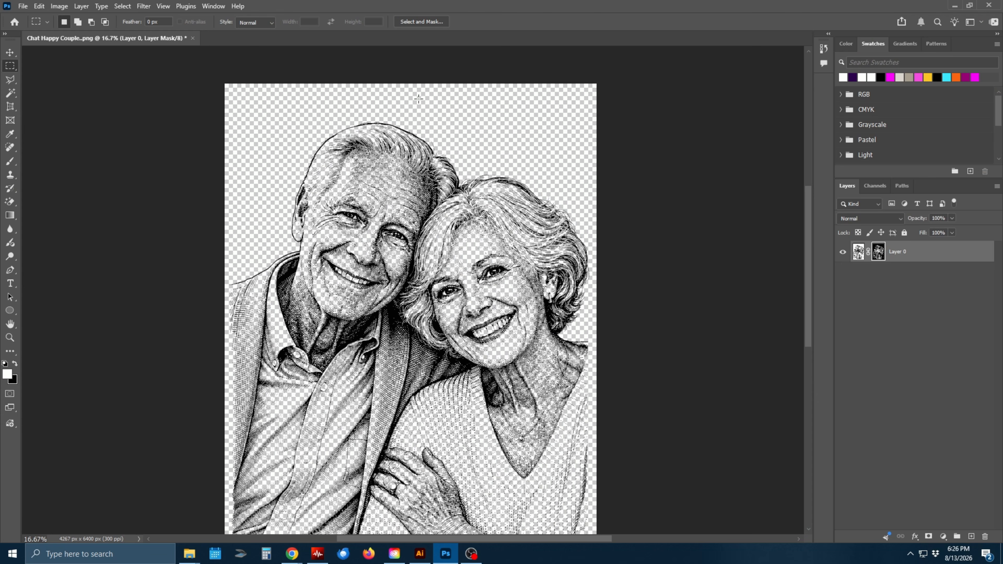
click(59, 6)
click(101, 133)
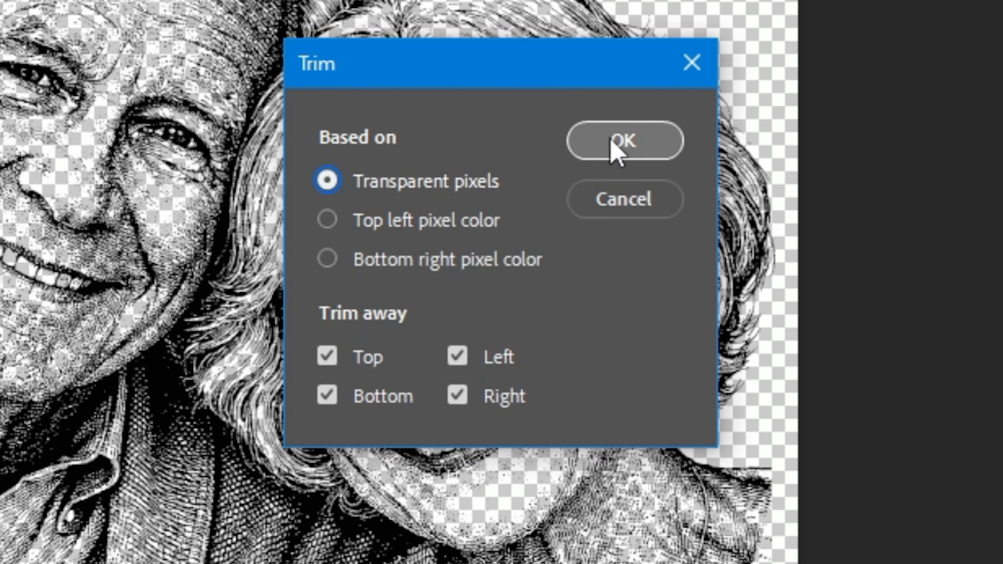
click(616, 141)
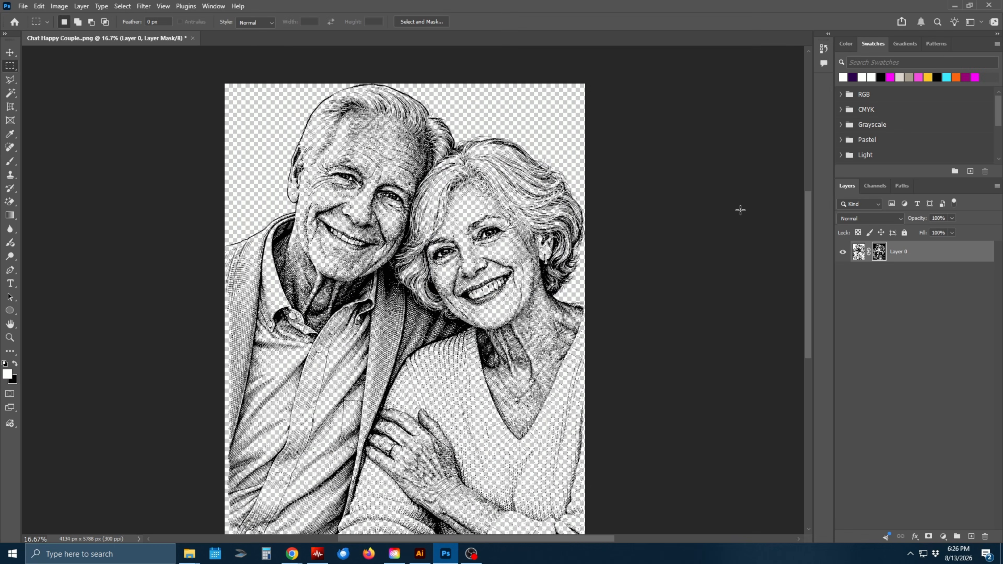
Export the trimmed portrait as a PNG named "Chat Happy Couple_ Trasparent png 300dpi" in the Remove White Background And Upscale folder
key(ctrl+minus)
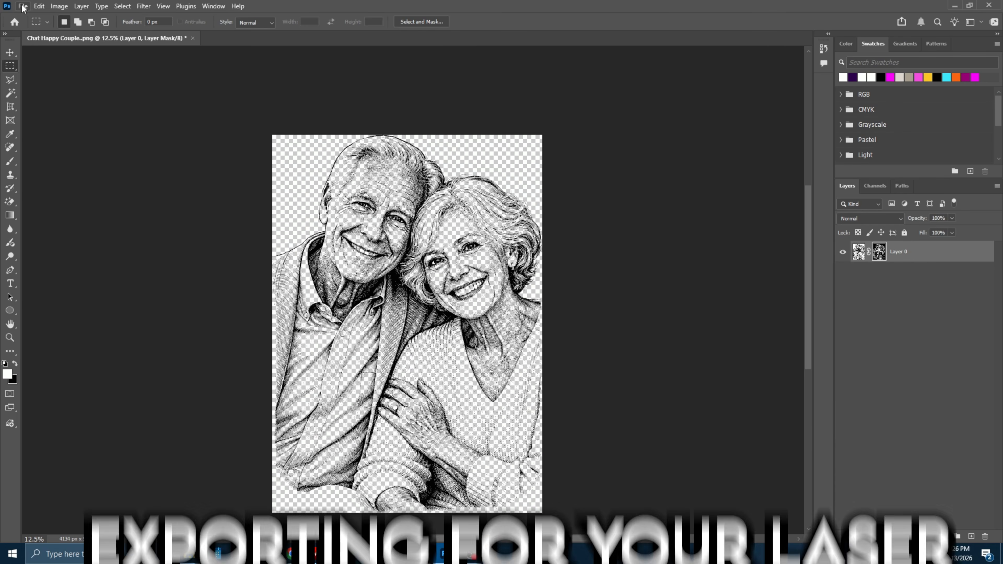
click(23, 6)
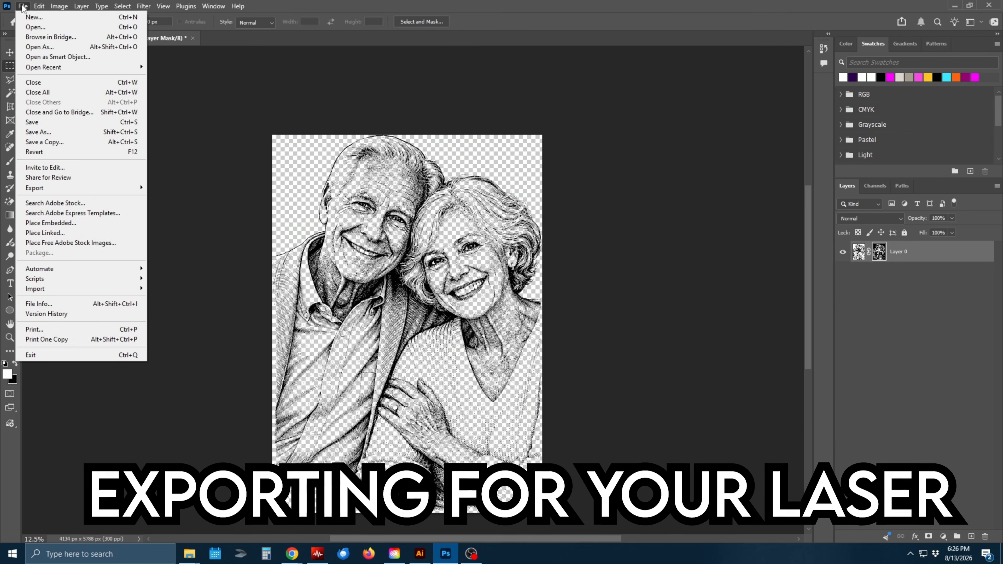
mouse_move(103, 192)
click(177, 189)
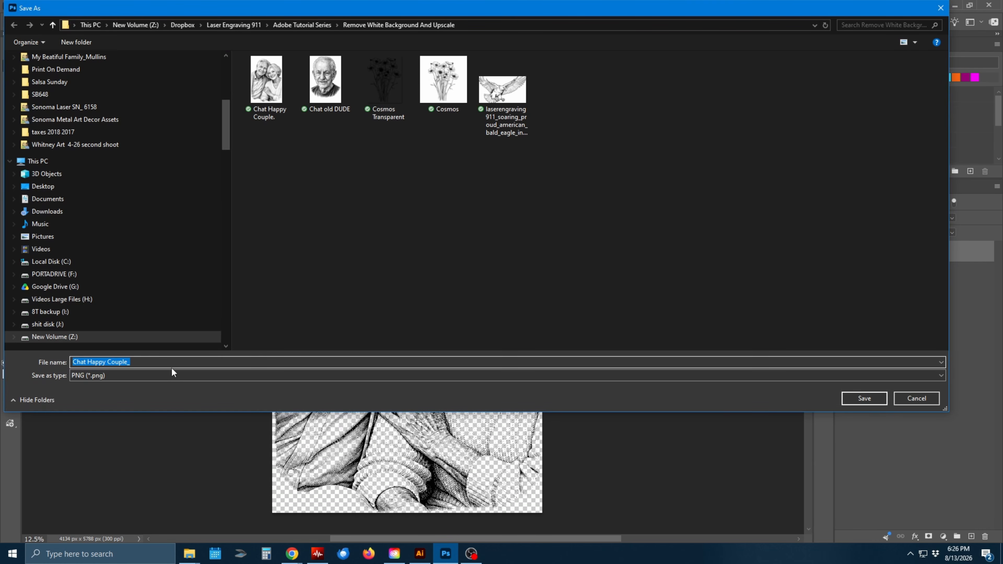
click(166, 361)
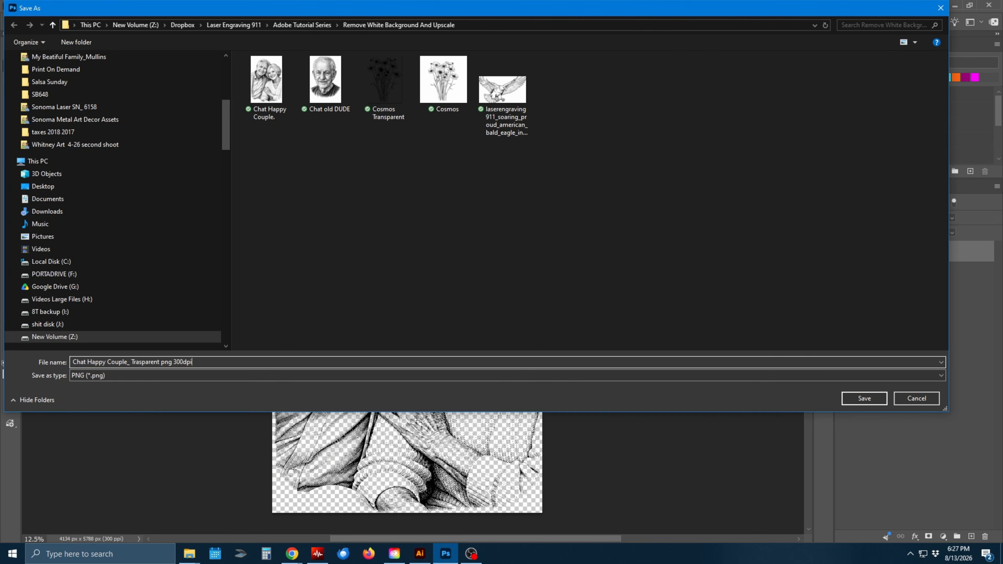
click(851, 396)
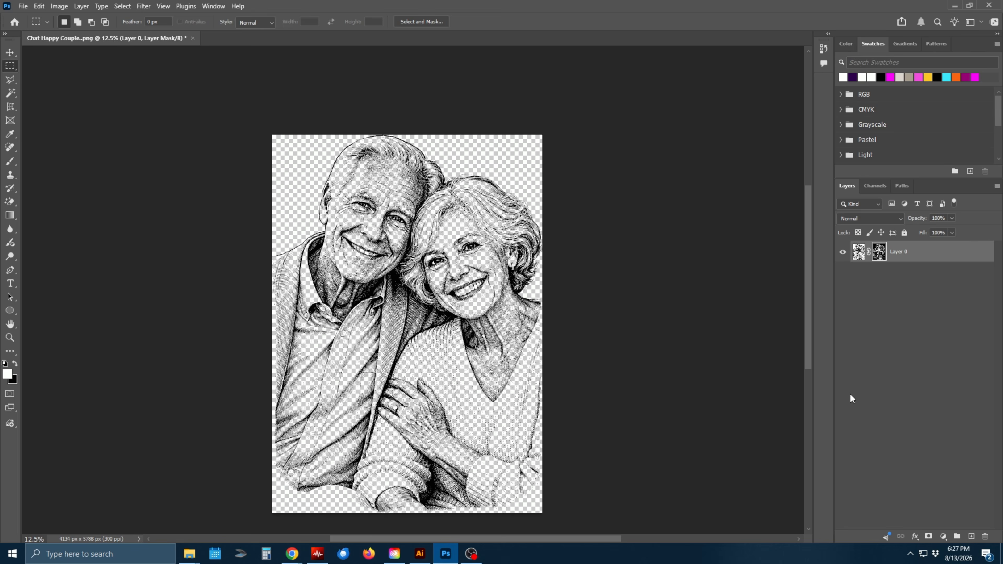
Examine the transparent portrait's linework up close around the faces, hair and clothing, then as a whole image
click(23, 6)
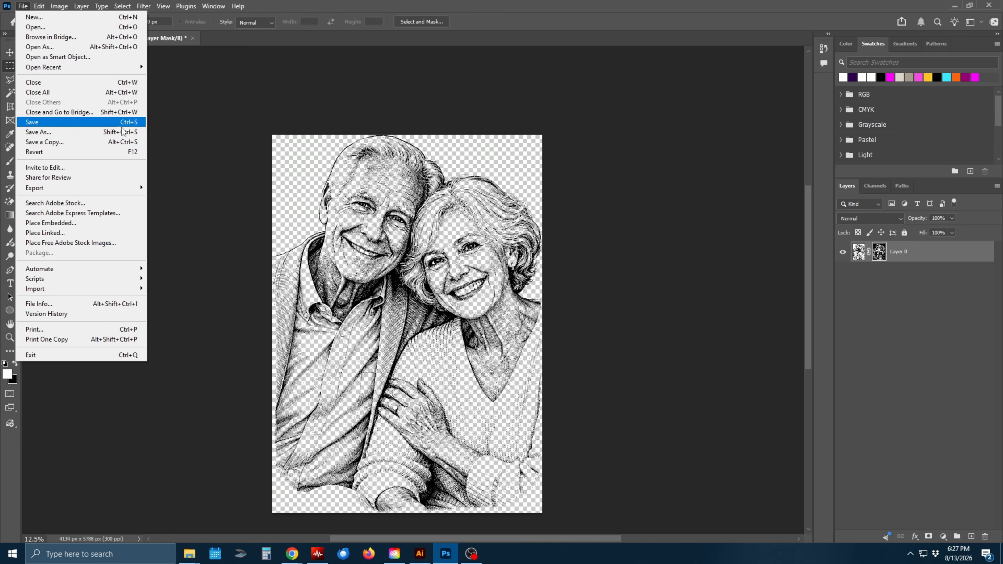
click(171, 134)
key(ctrl+plus)
key(ctrl+plus)
key(ctrl+plus)
key(ctrl+plus)
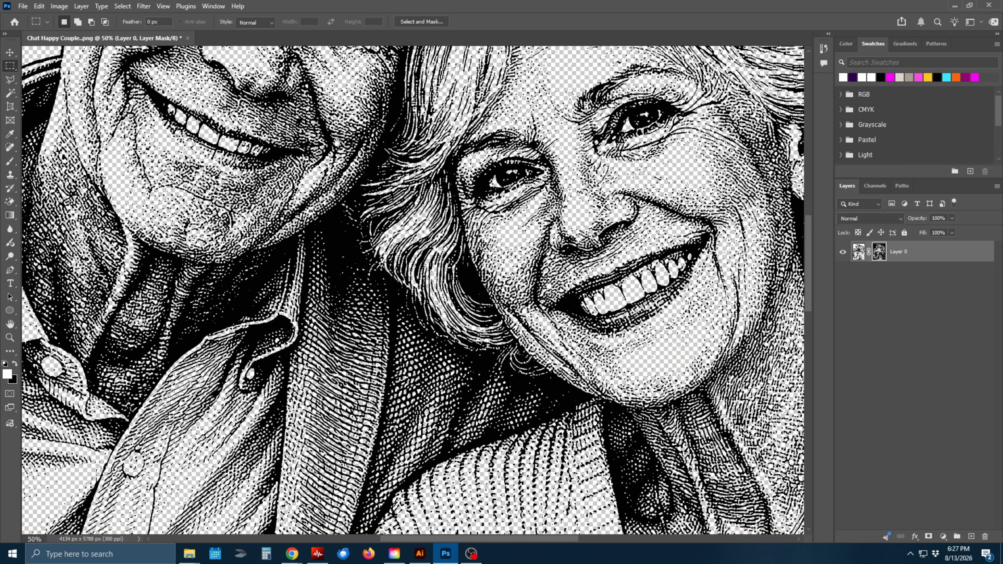
drag(336, 143, 380, 376)
drag(500, 164, 335, 181)
drag(553, 270, 452, 179)
drag(431, 249, 598, 213)
key(ctrl+minus)
key(ctrl+minus)
key(ctrl+minus)
key(ctrl+minus)
drag(508, 271, 505, 194)
Open the soaring bald eagle PNG from the Remove White Background And Upscale folder and show the whole drawing
key(ctrl+o)
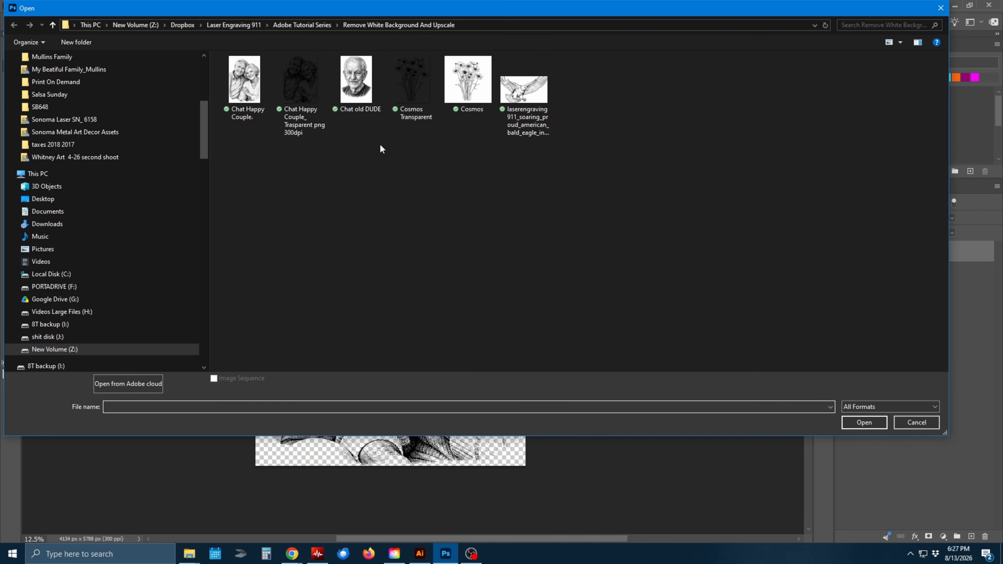
double_click(528, 97)
key(ctrl+minus)
key(ctrl+minus)
key(ctrl+plus)
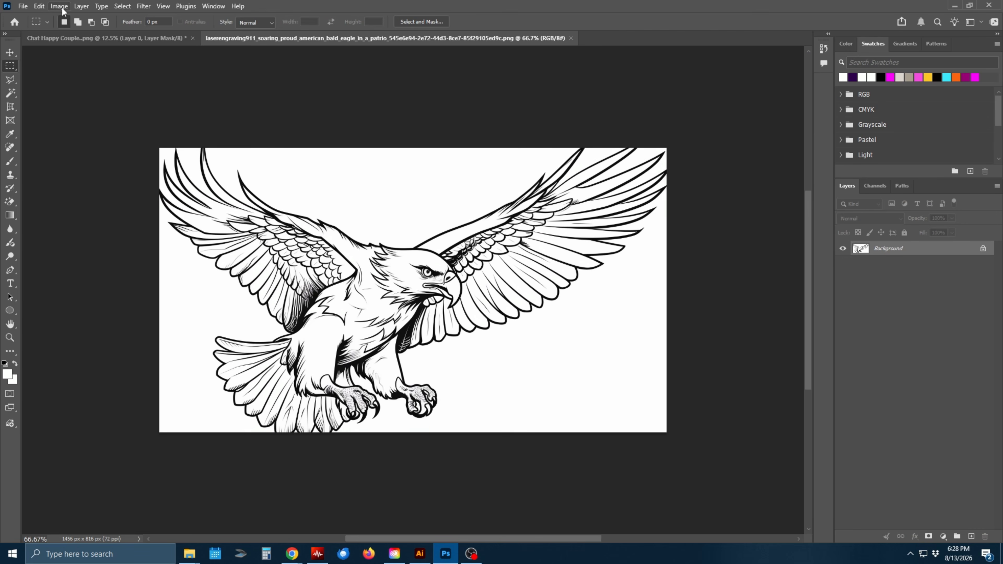
Resample the eagle image to a resolution of 300 pixels/inch
click(60, 6)
click(81, 84)
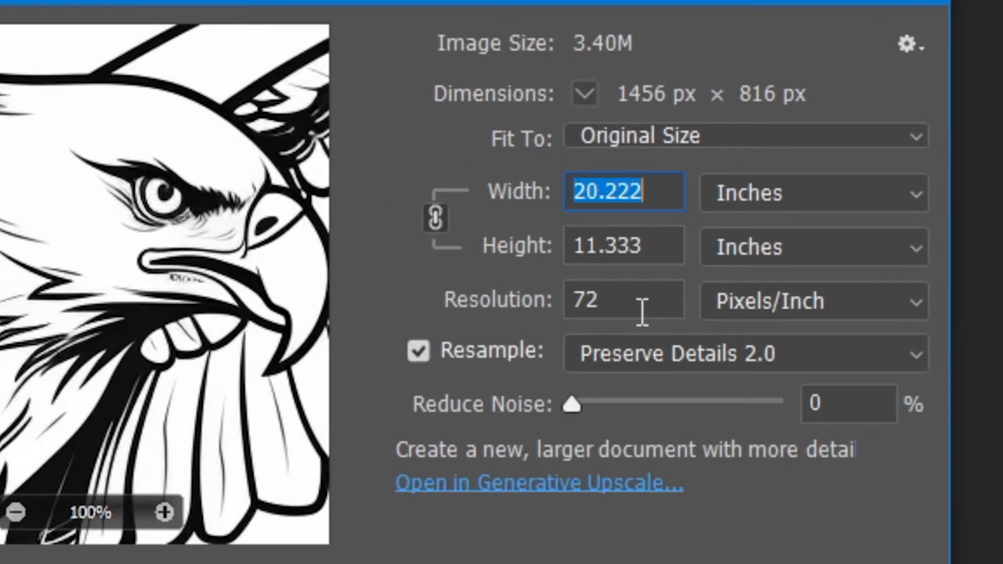
click(687, 240)
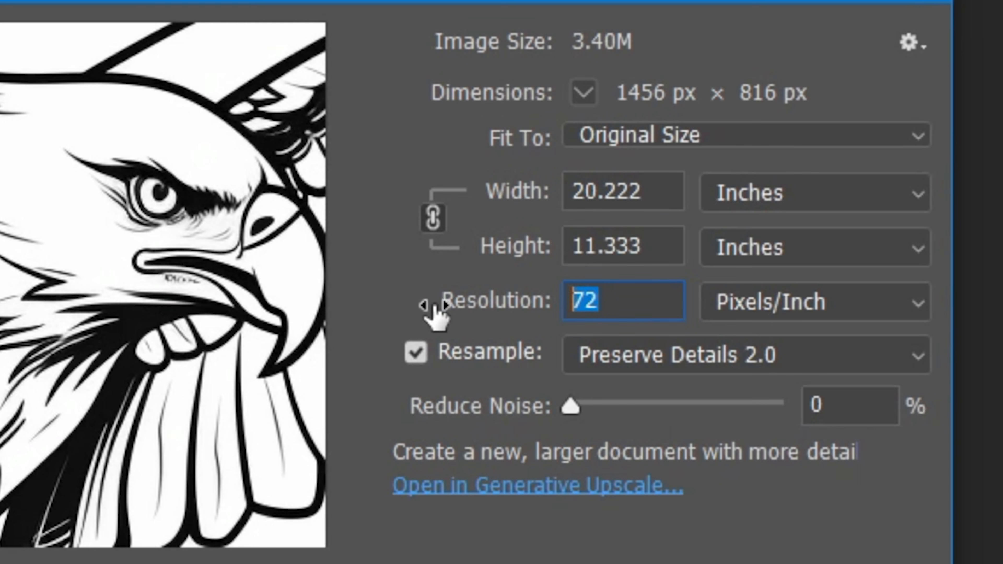
text(300)
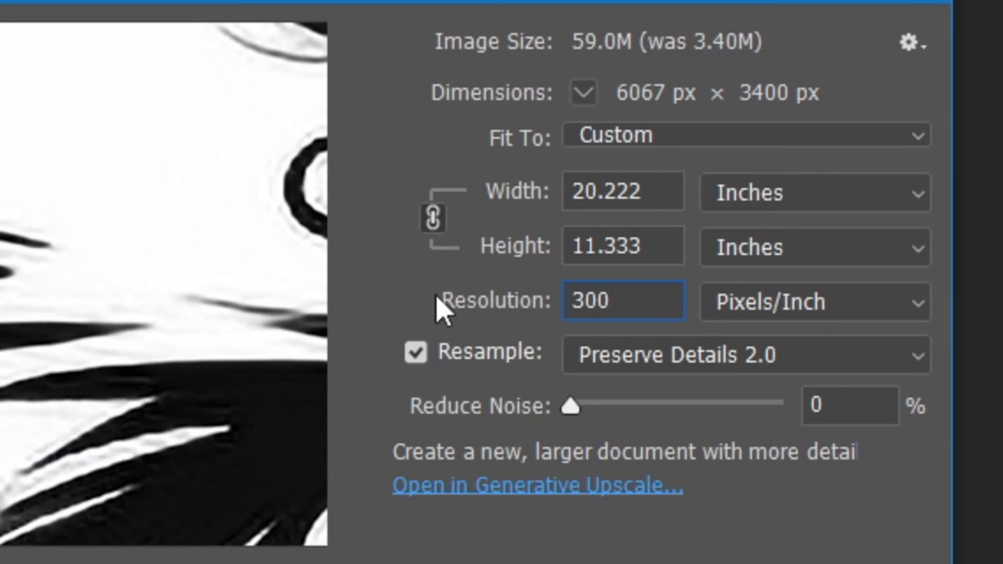
key(Return)
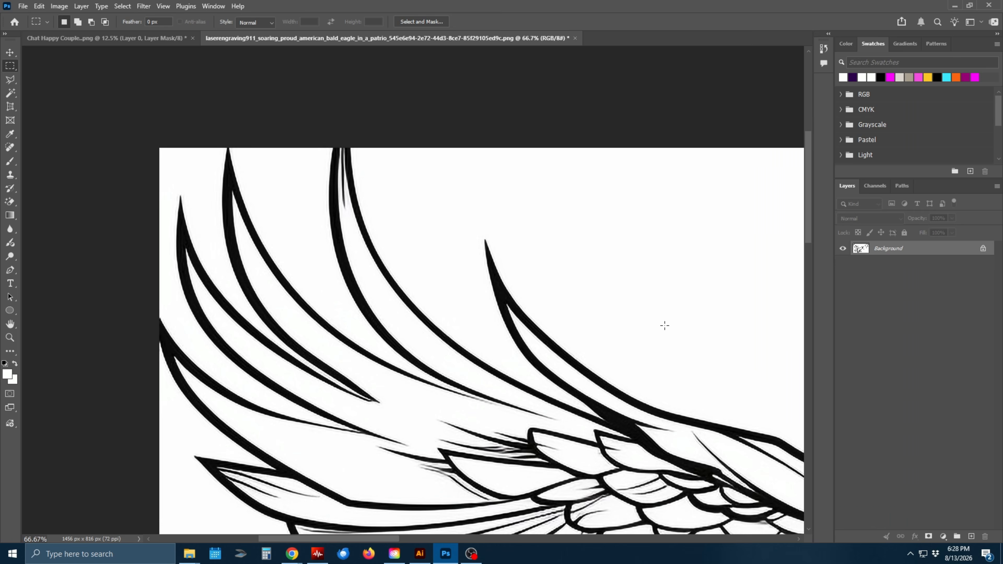
Apply a Threshold adjustment to the eagle drawing with the threshold level set to 181
key(ctrl+minus)
drag(645, 329, 450, 148)
scroll(450, 148, up, 4)
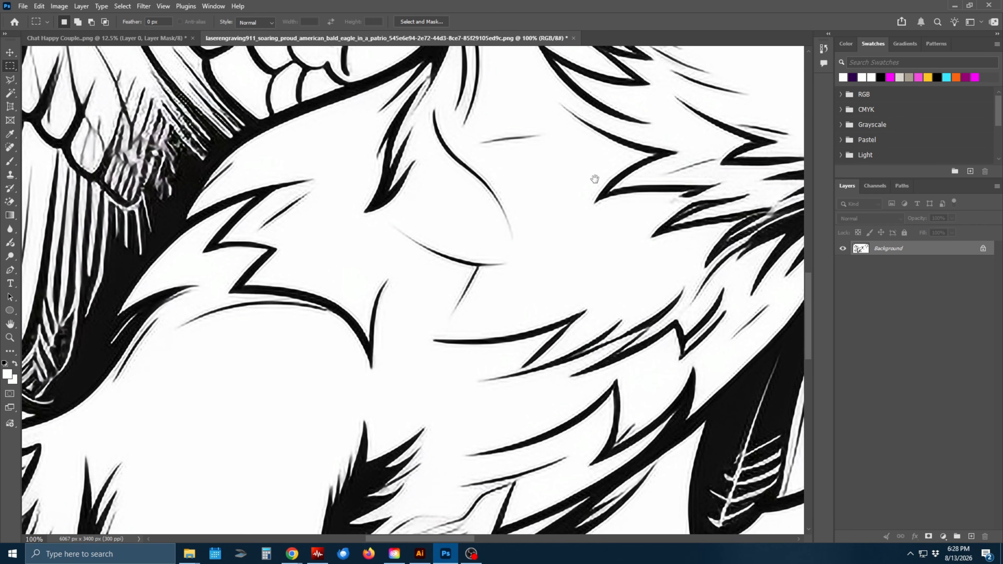
drag(595, 179, 435, 184)
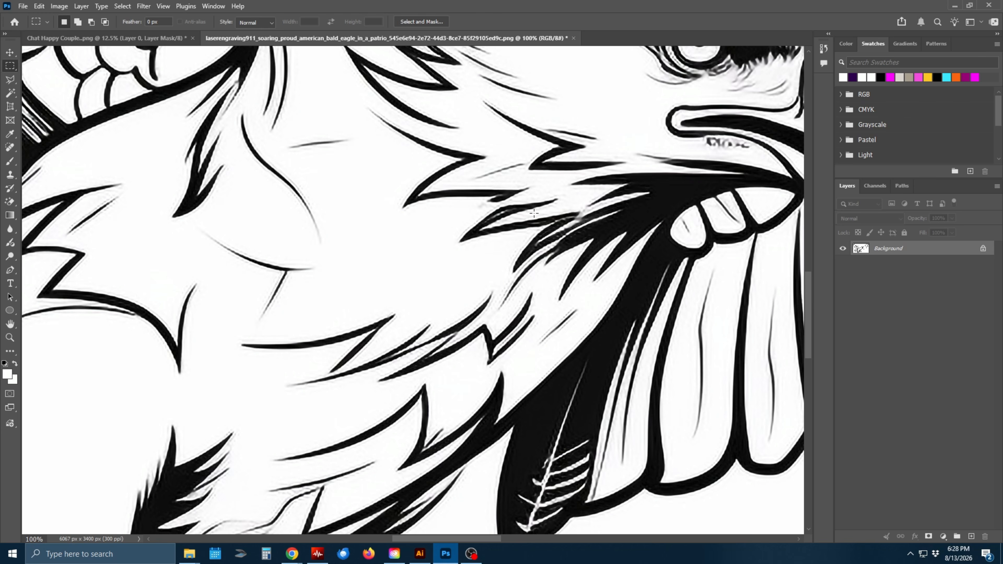
drag(618, 170, 508, 261)
scroll(511, 259, down, 4)
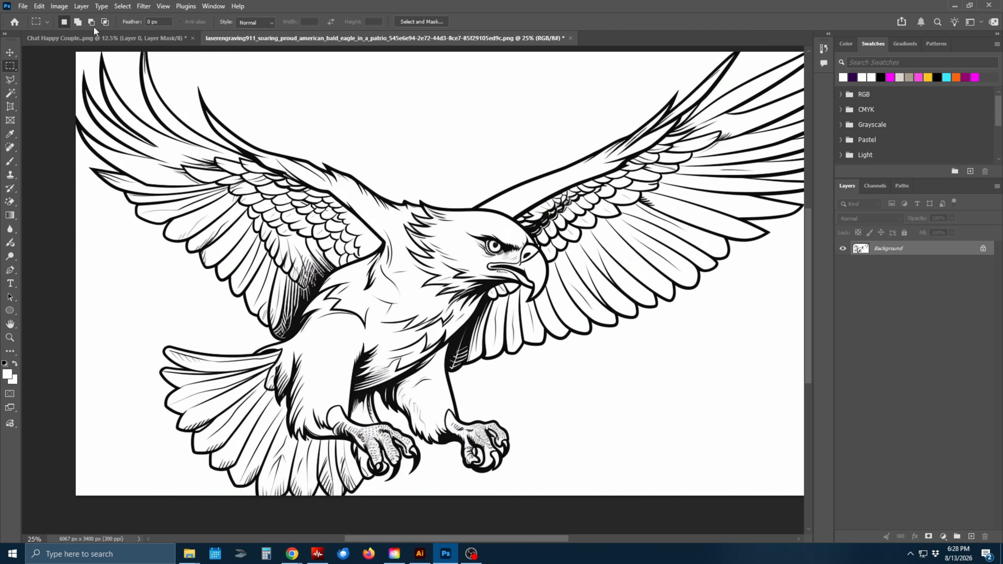
click(59, 6)
mouse_move(84, 35)
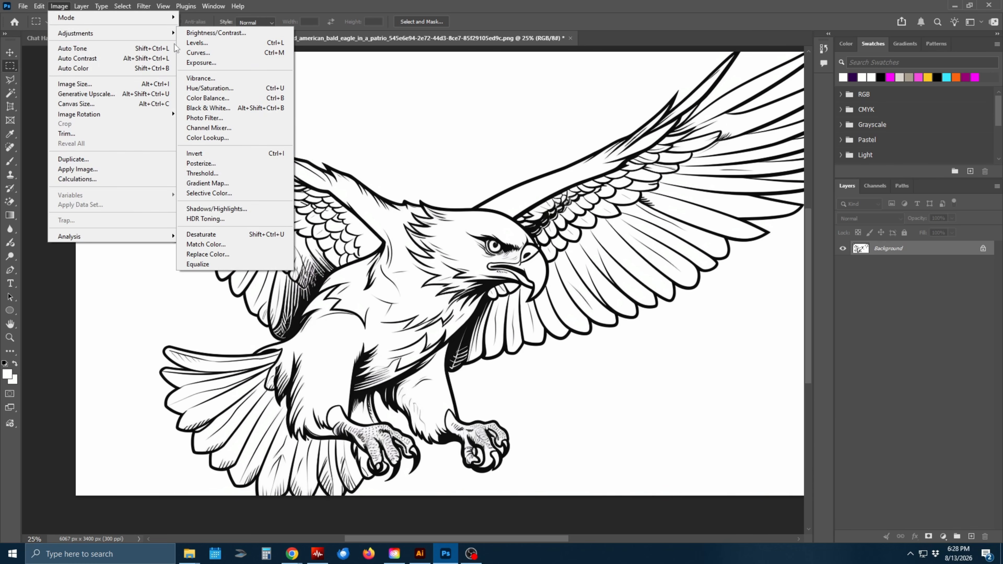
click(233, 173)
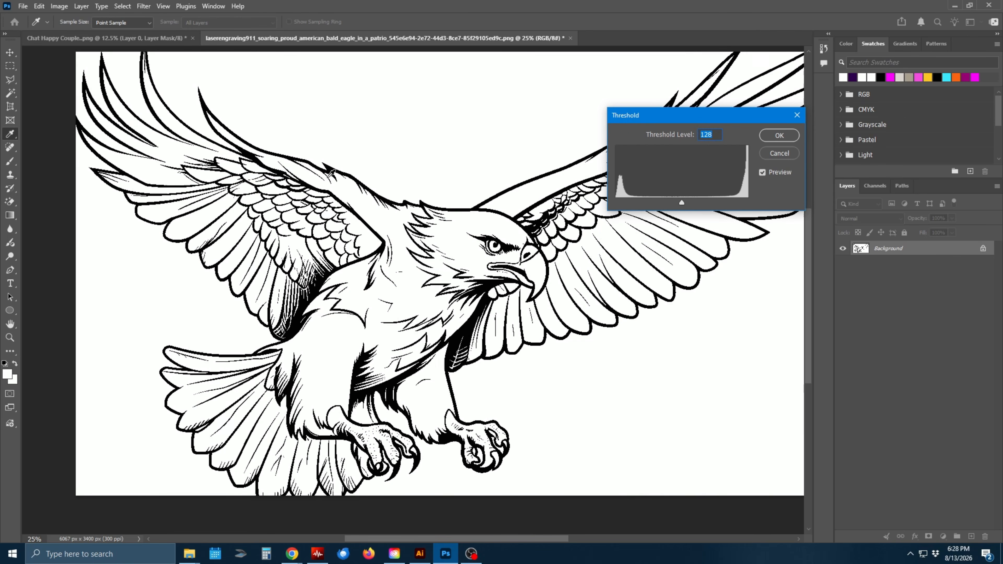
drag(685, 205, 637, 204)
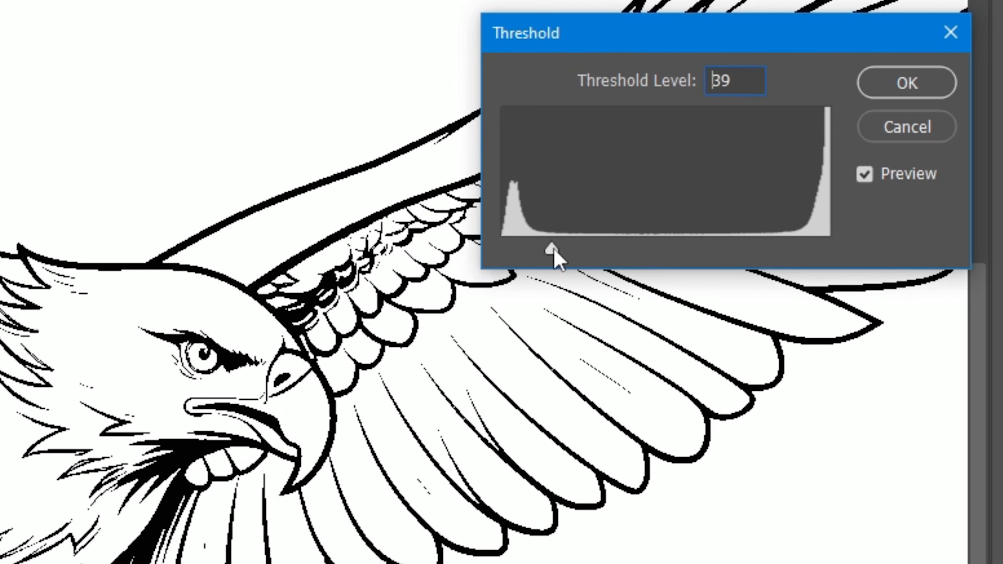
drag(555, 253, 732, 252)
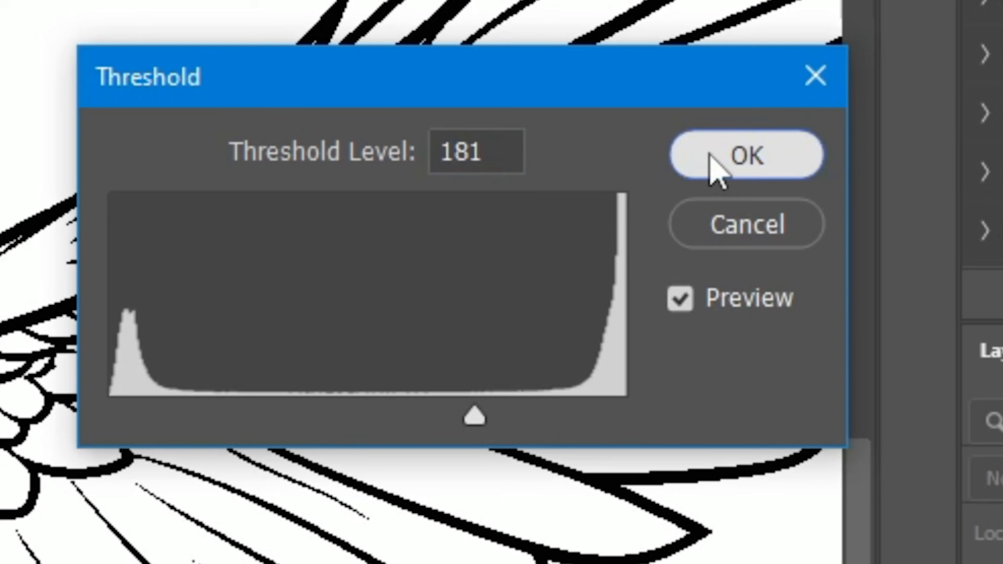
click(714, 170)
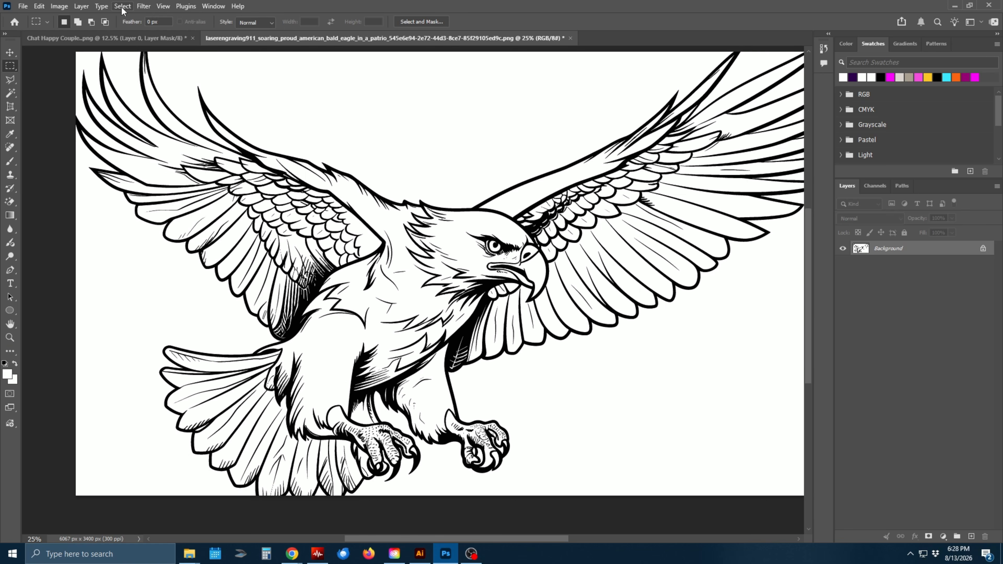
Select the eagle drawing's white areas with Color Range, using Sampled Colors and a fuzziness of 99
click(123, 7)
click(155, 108)
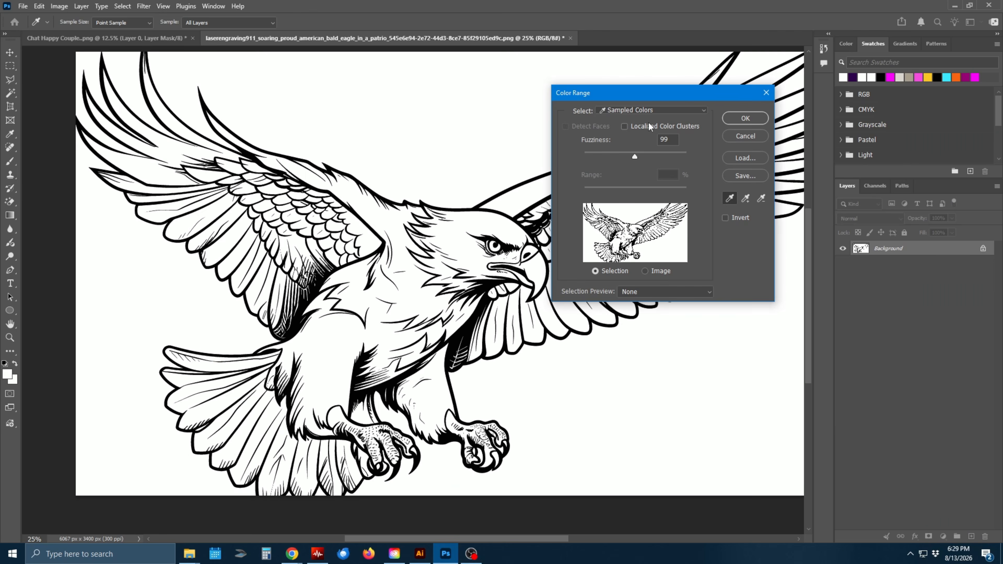
click(744, 119)
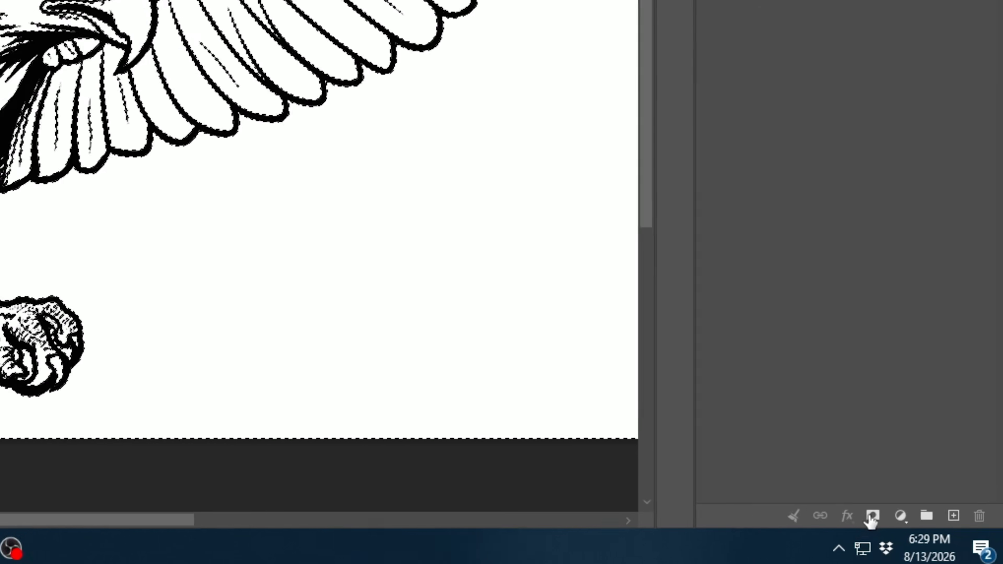
Mask the eagle layer from the white-area selection and invert the mask to hide the white areas
click(872, 518)
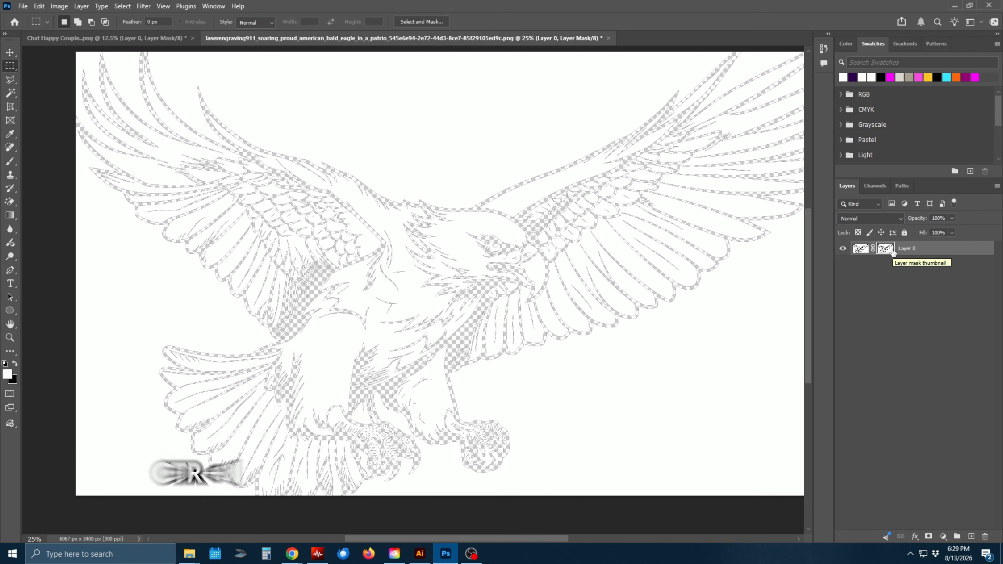
key(ctrl+i)
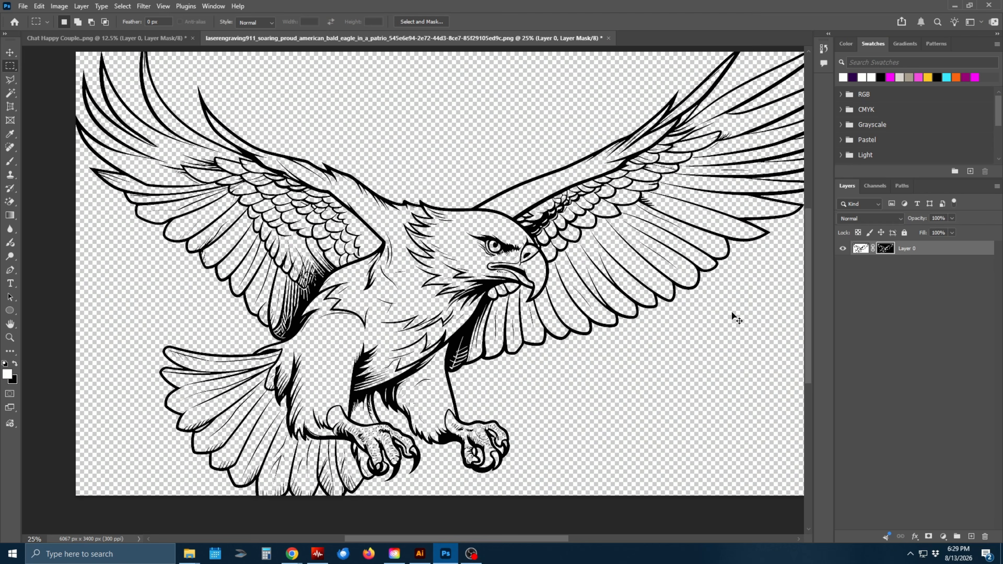
key(ctrl+minus)
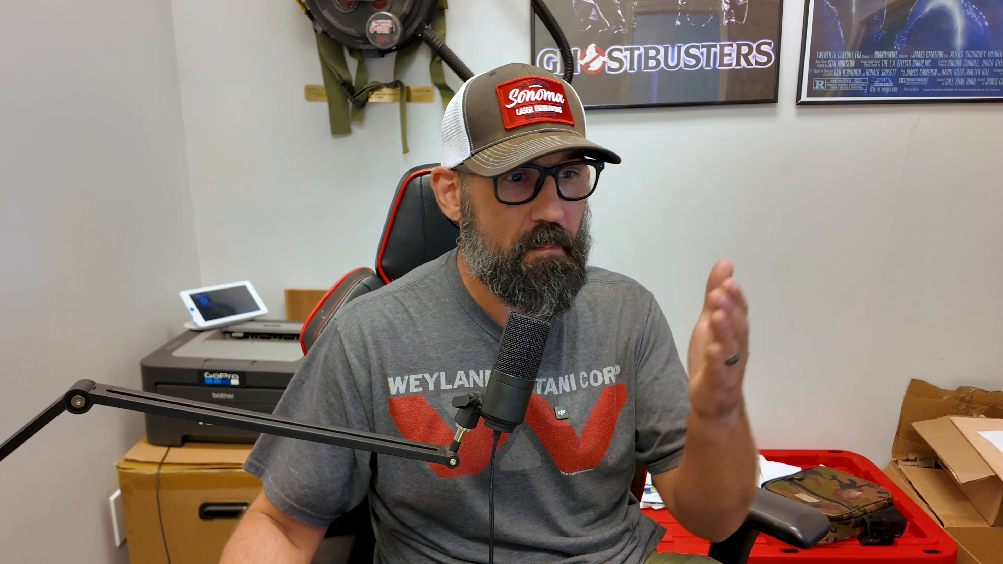